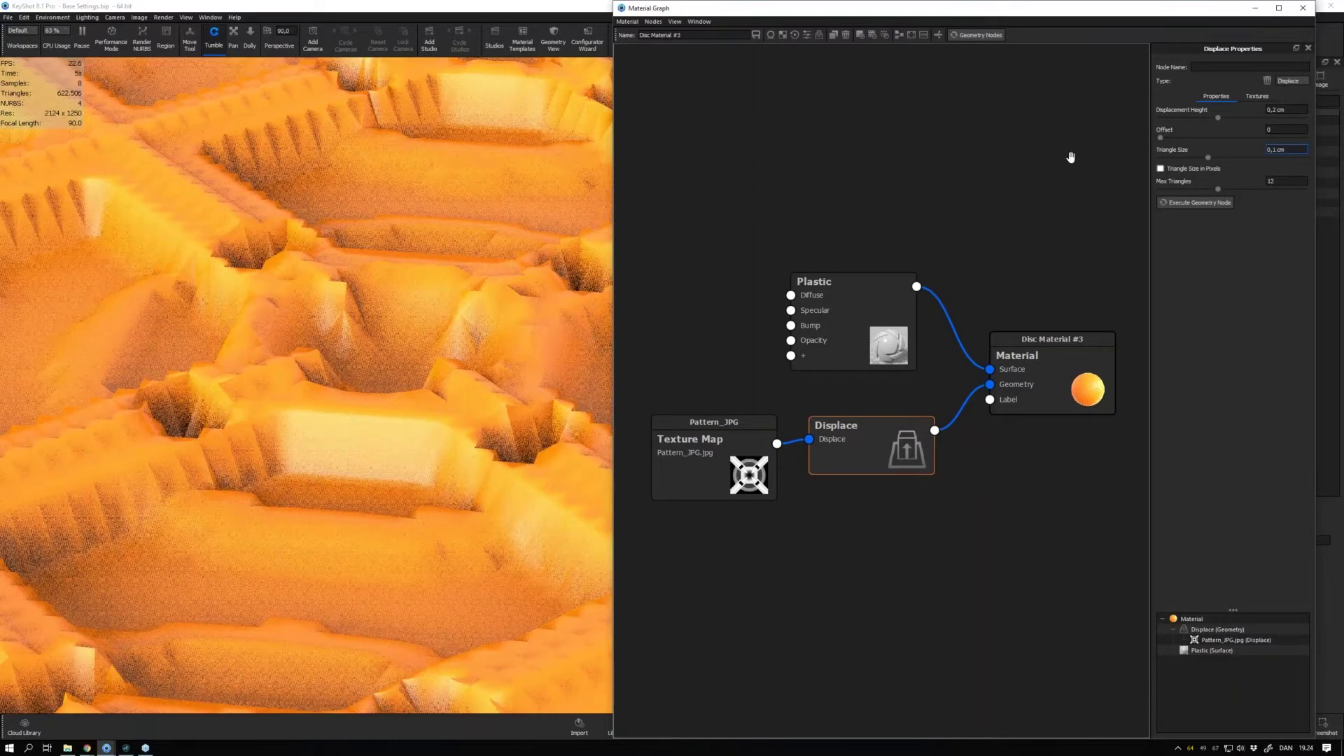
Set the Displace triangle size to 0,001 cm so the displacement rebuilds with finer geometry.
text(00)
key(Return)
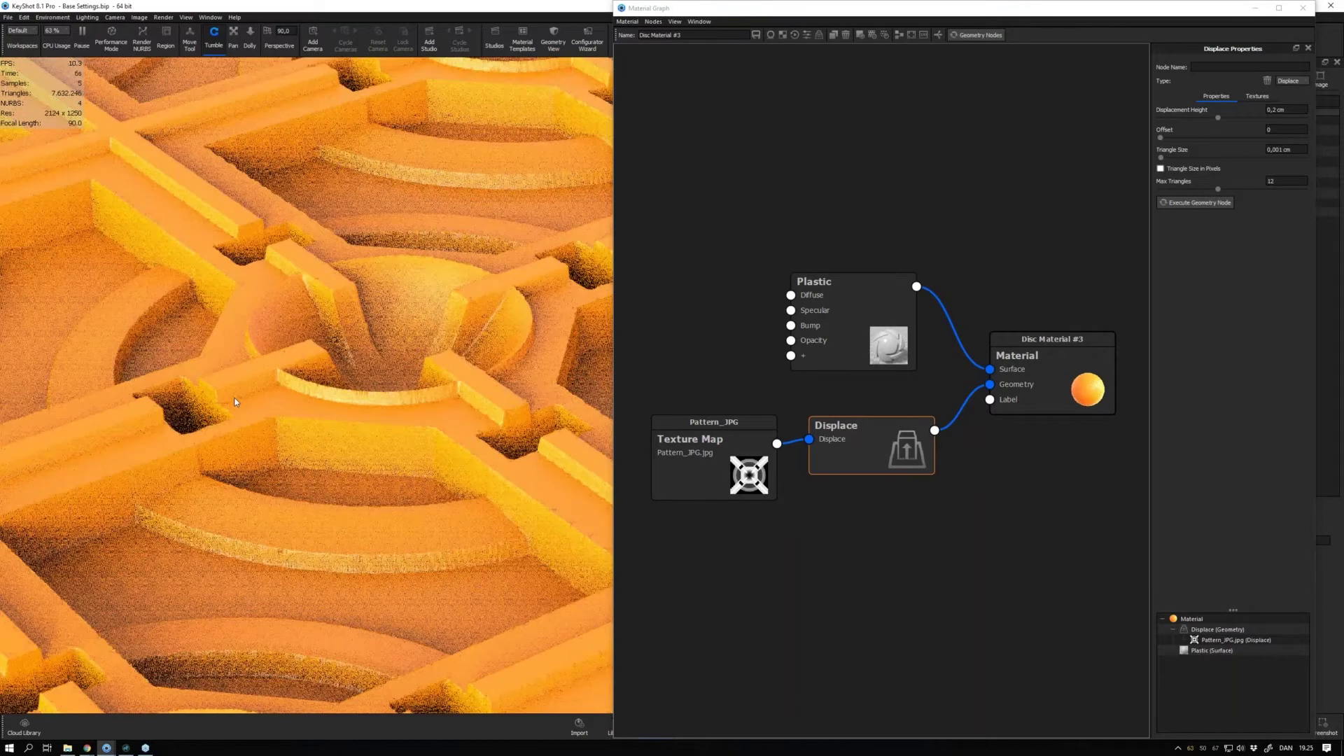
Zoom in on the displaced edges and limit rendering to a square region around the close-up.
scroll(400, 404, up, 5)
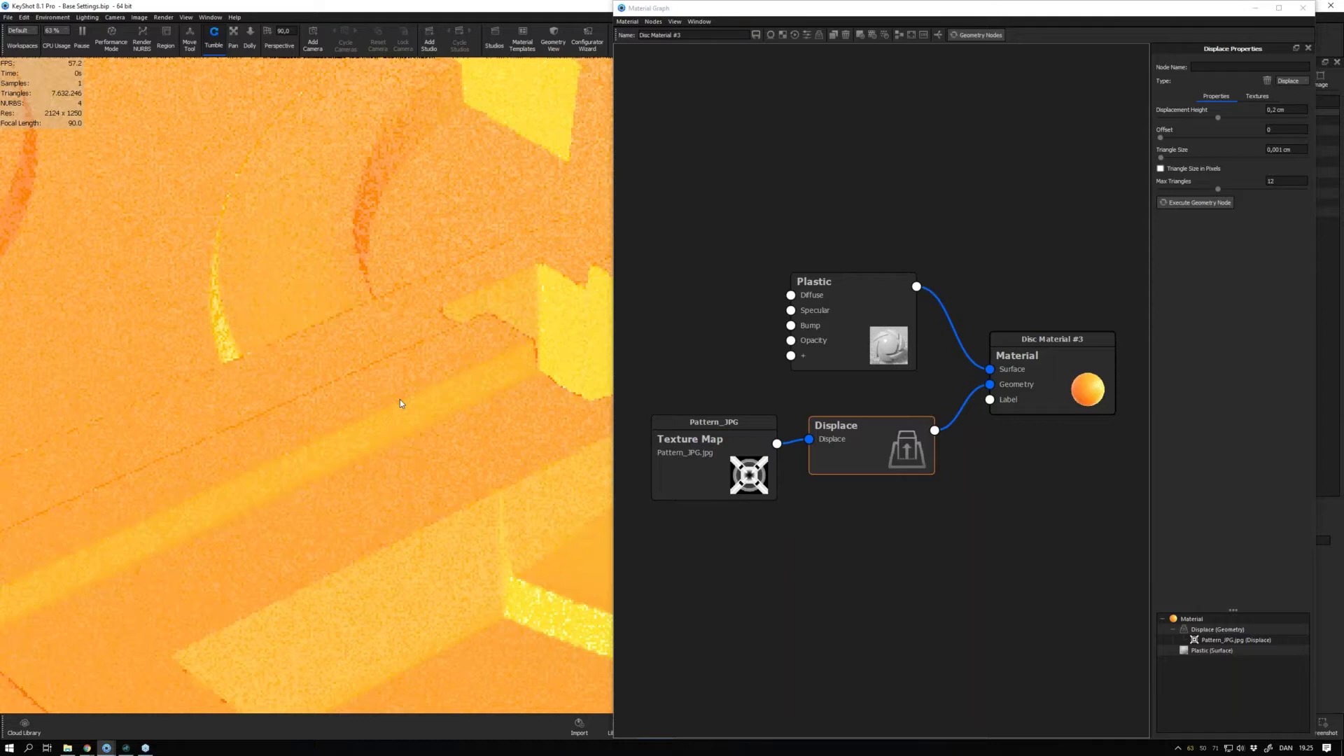
drag(401, 404, 369, 401)
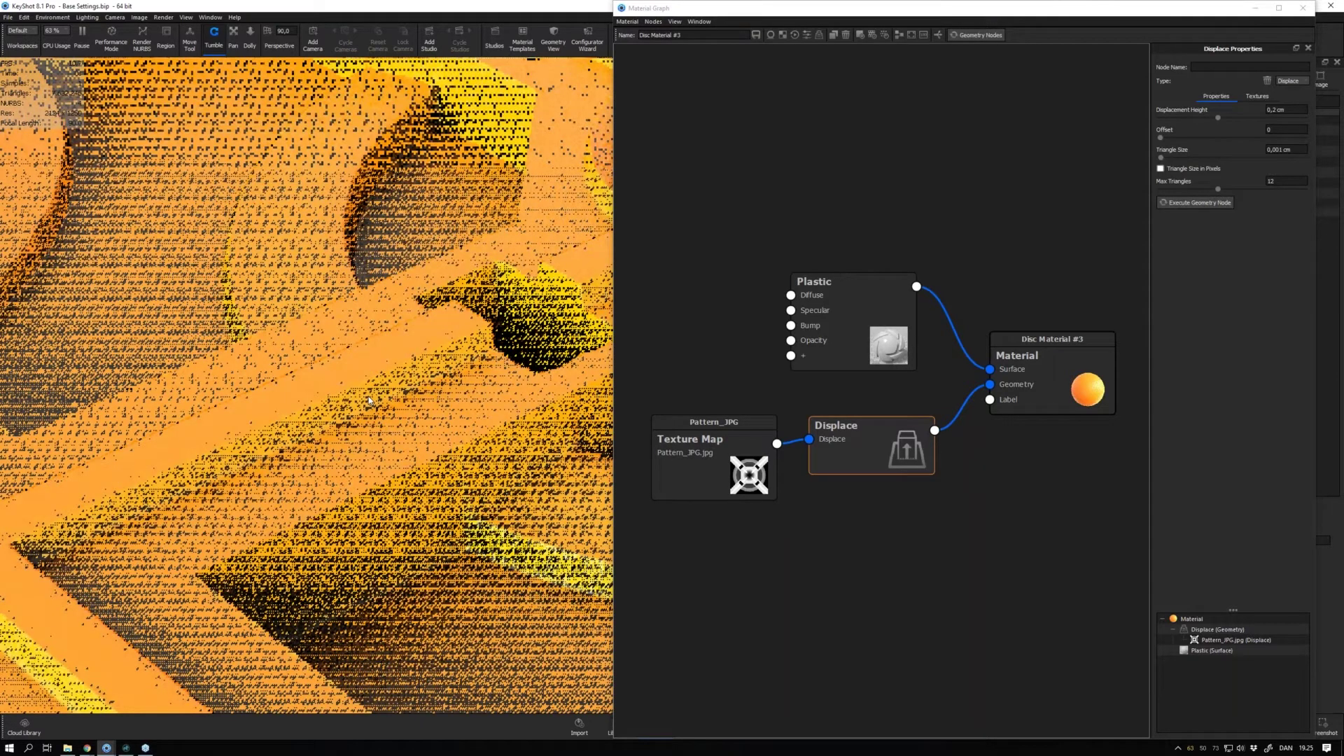
click(166, 41)
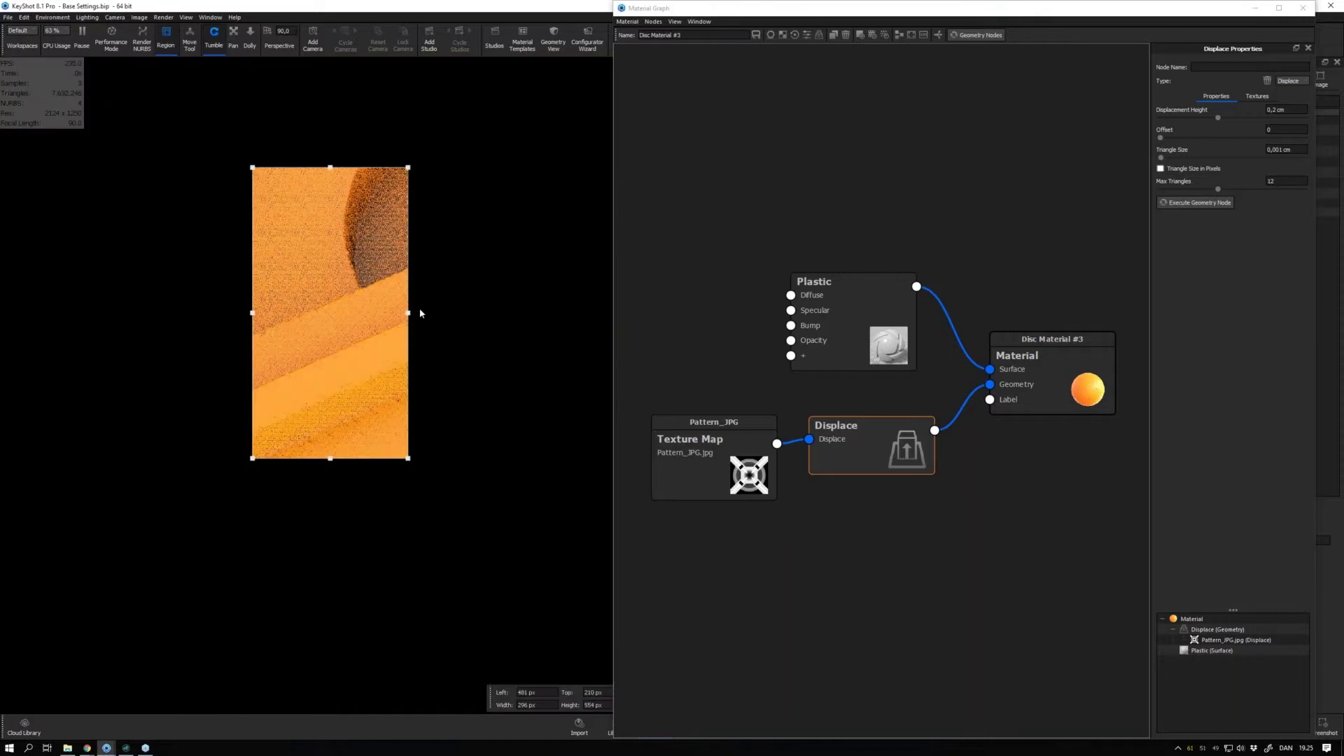
drag(527, 326, 548, 327)
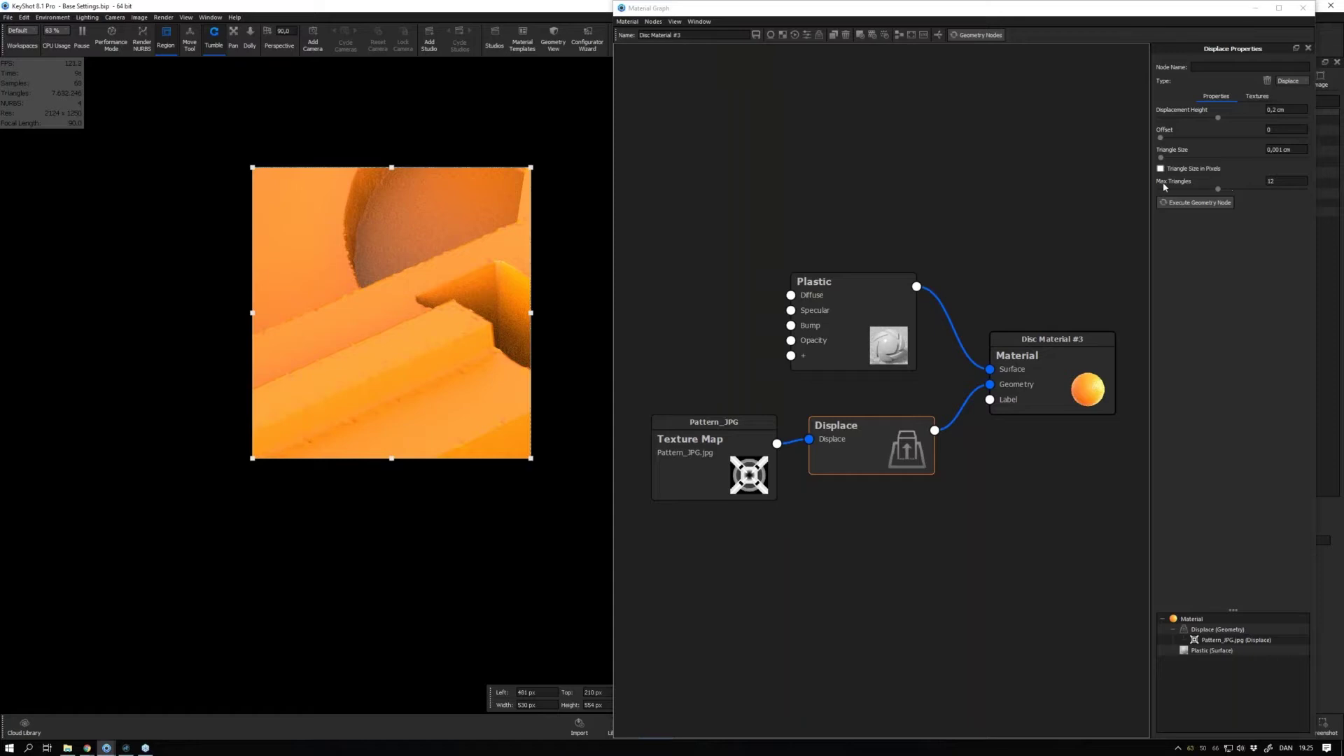
click(1276, 149)
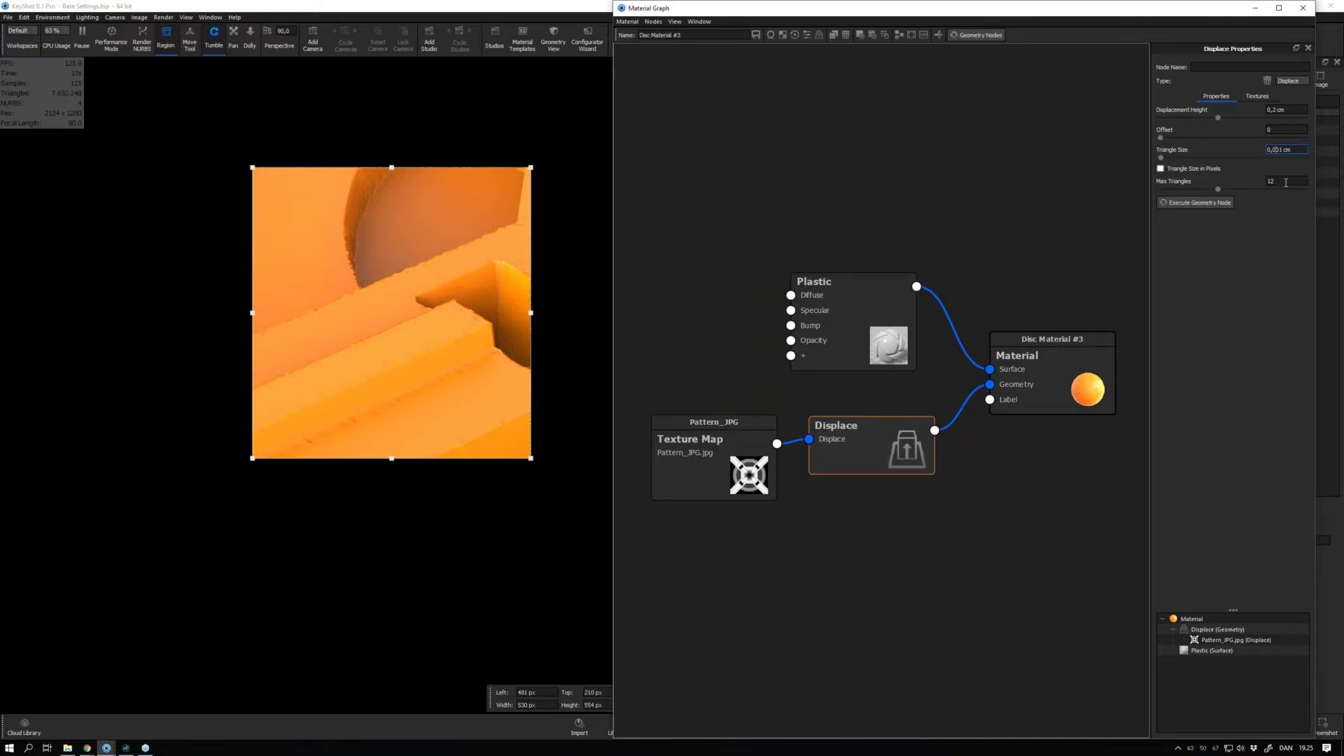
Raise Max Triangles from 12 to 16 and re-execute the displacement geometry node.
click(1275, 179)
key(BackSpace)
text(6)
key(Return)
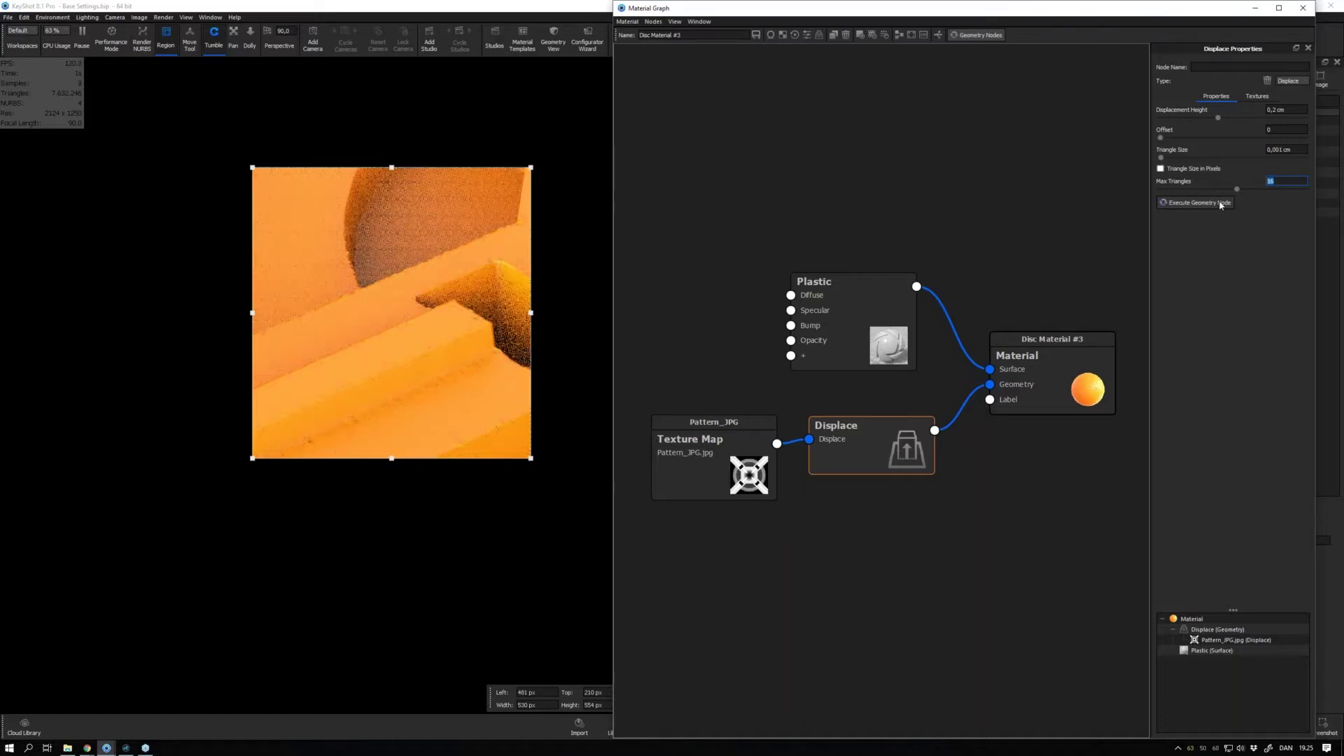
click(544, 309)
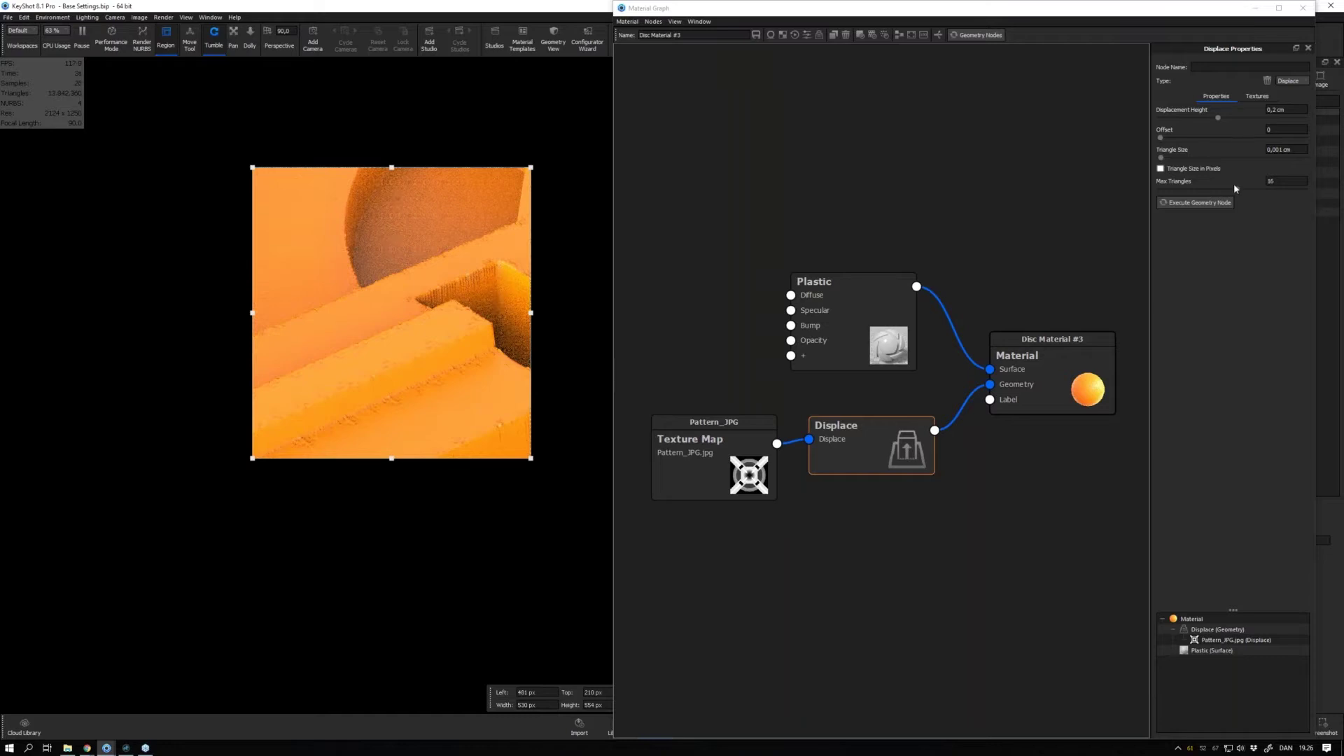
double_click(1278, 182)
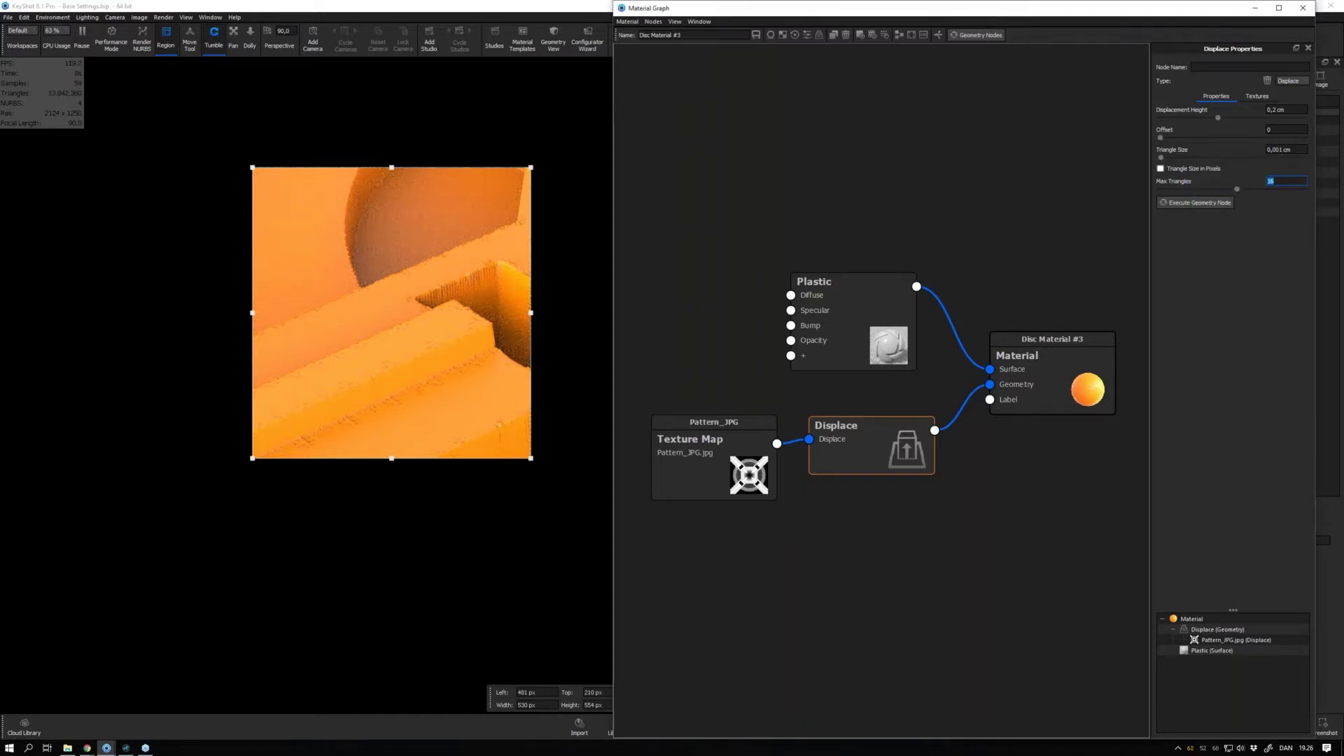
Restore Max Triangles to 12 and show the Pattern_JPG texture map's properties.
text(12)
key(Return)
drag(719, 470, 718, 463)
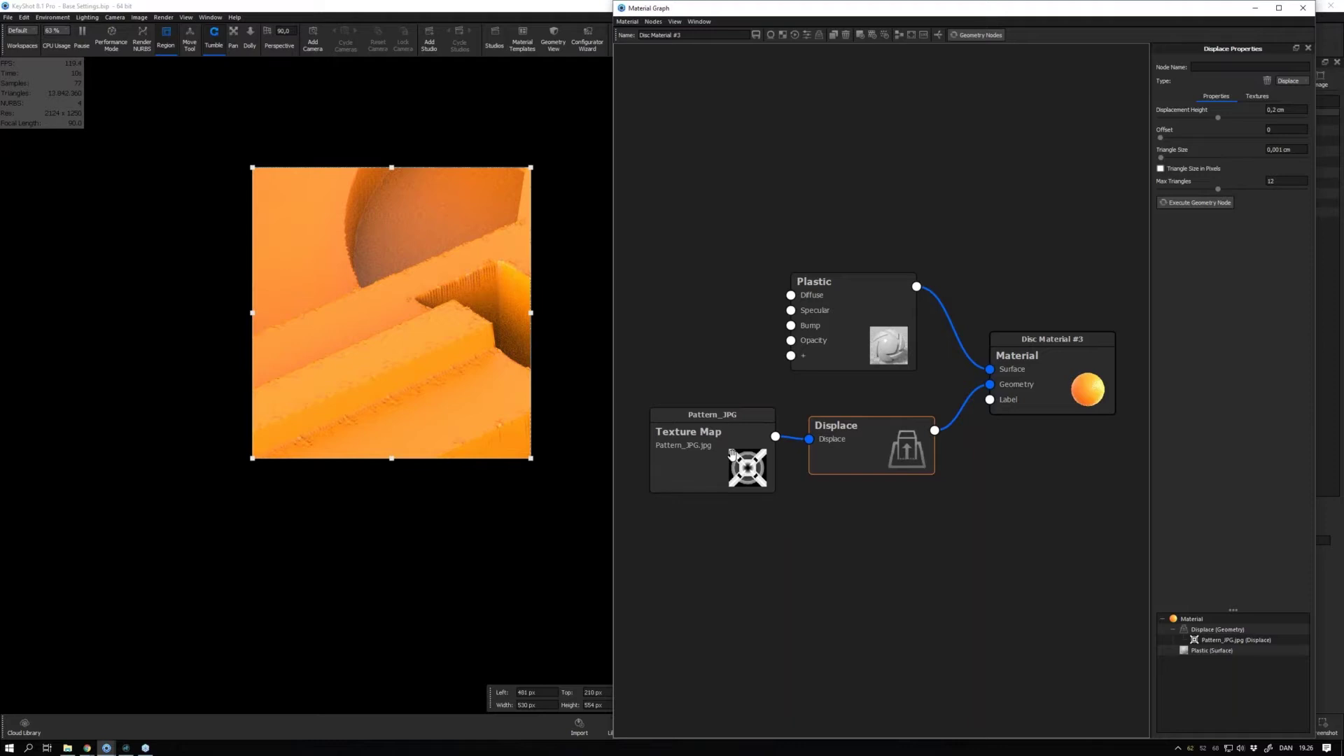
click(732, 453)
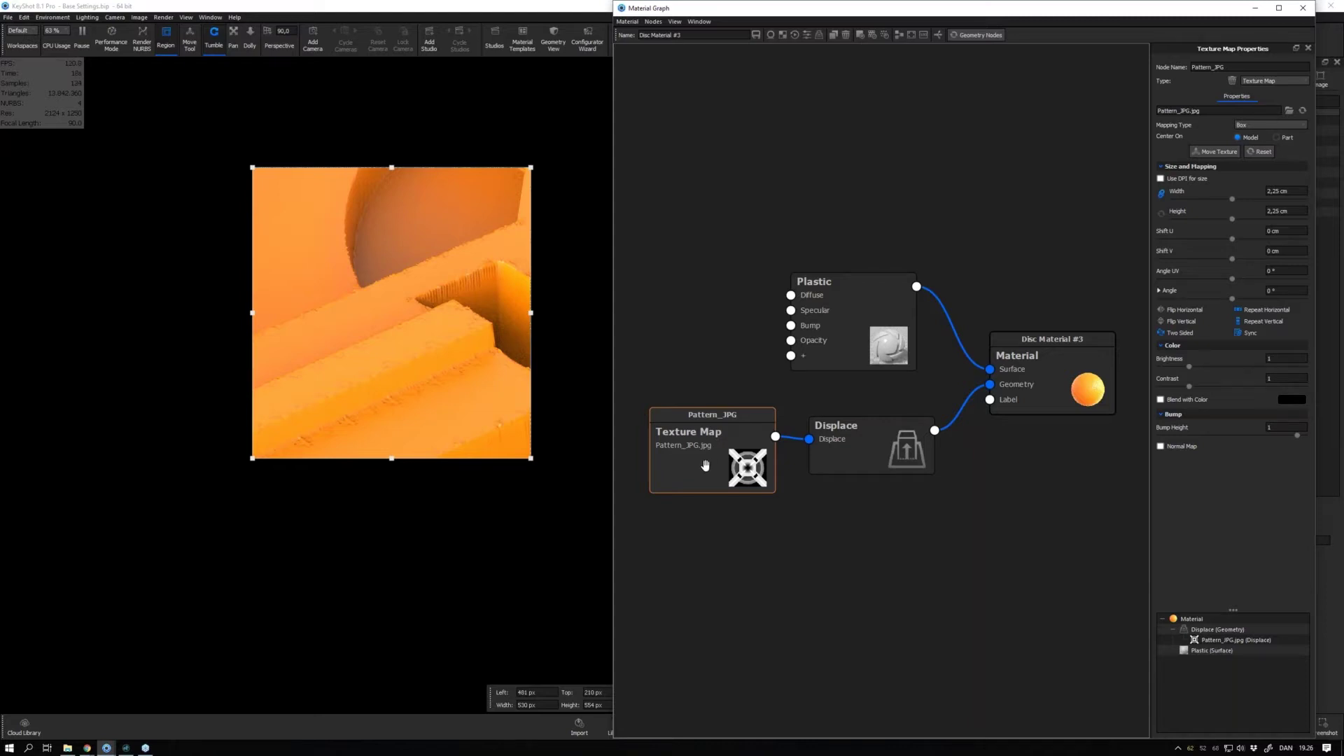
drag(705, 465, 702, 467)
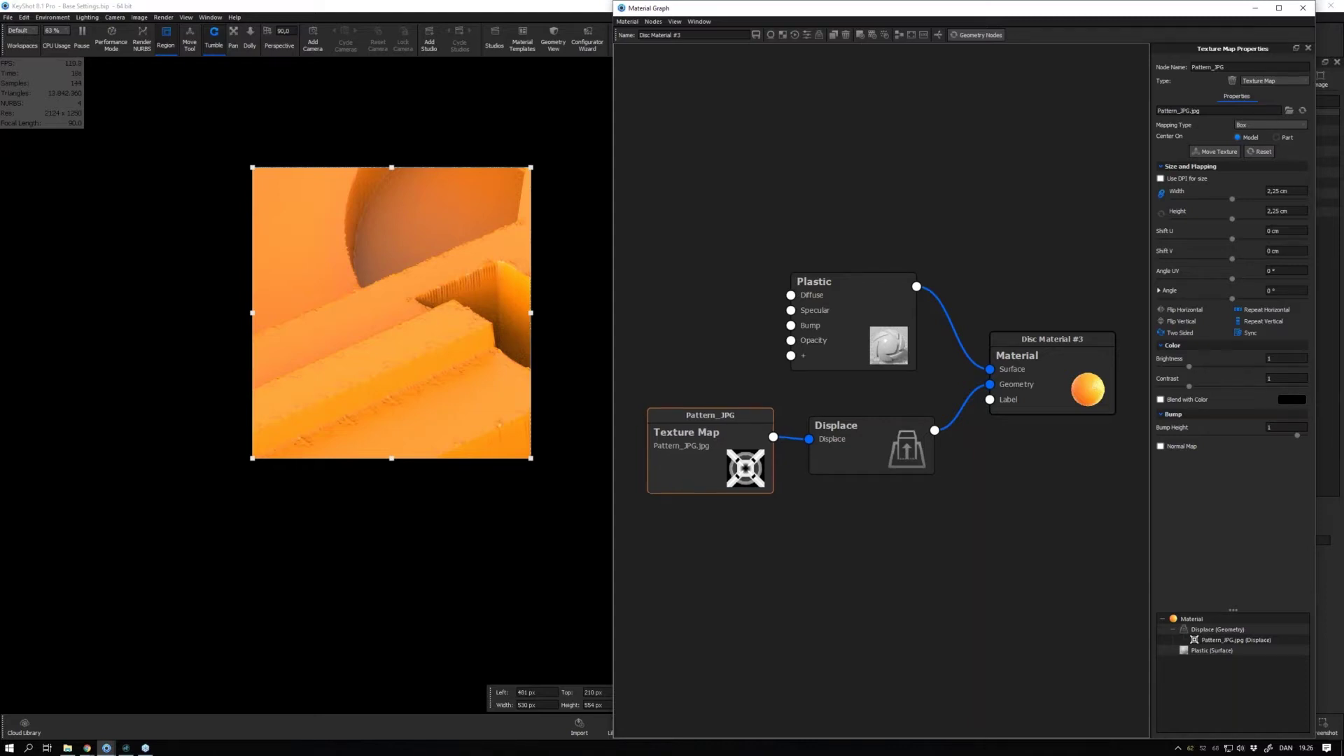
Load Pattern_TIF.tif in place of Pattern_JPG.jpg as the displacement texture.
click(1285, 114)
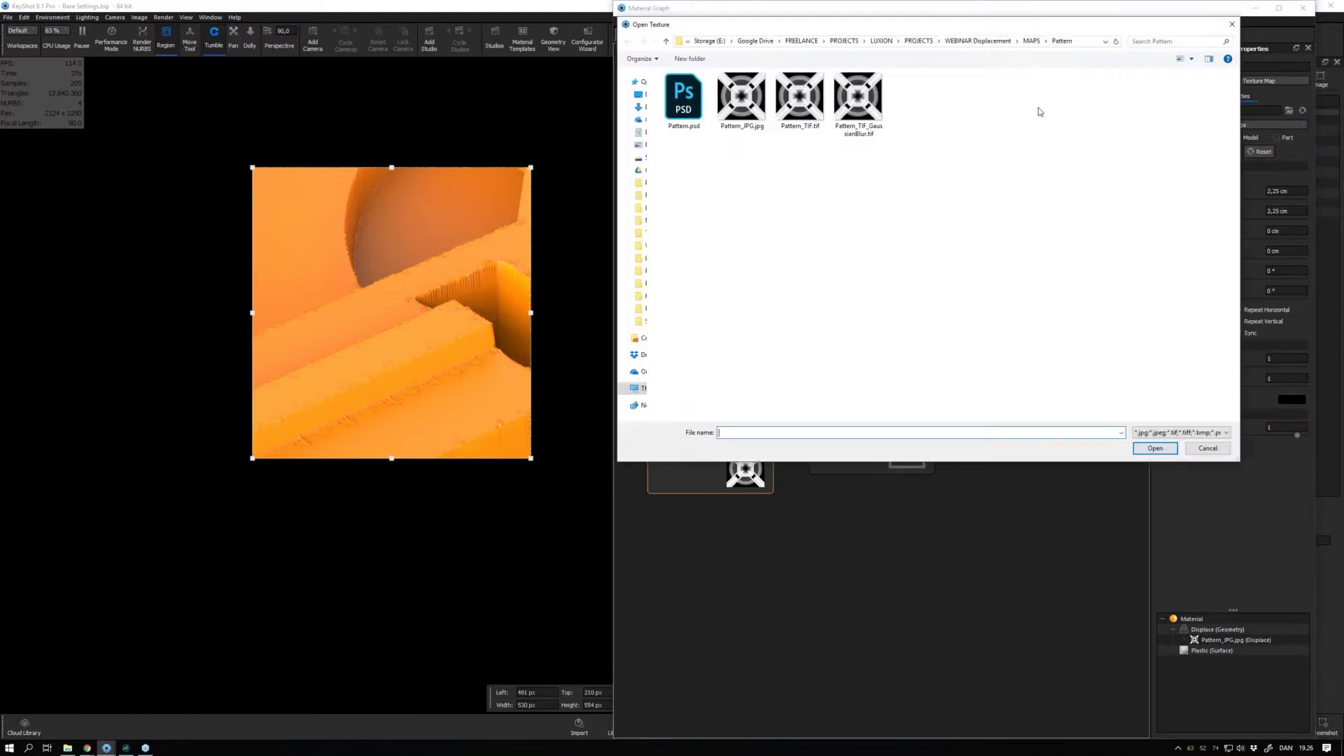
click(807, 106)
click(1140, 446)
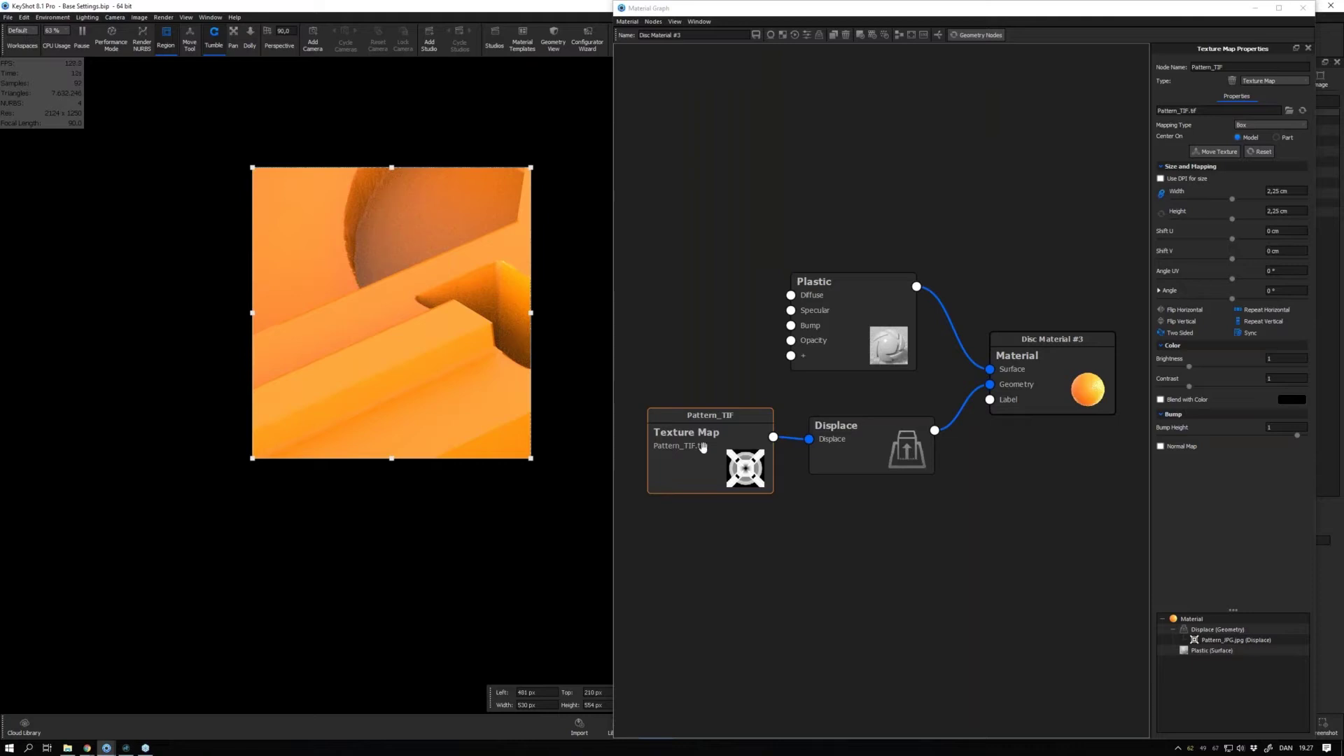
drag(702, 446, 700, 435)
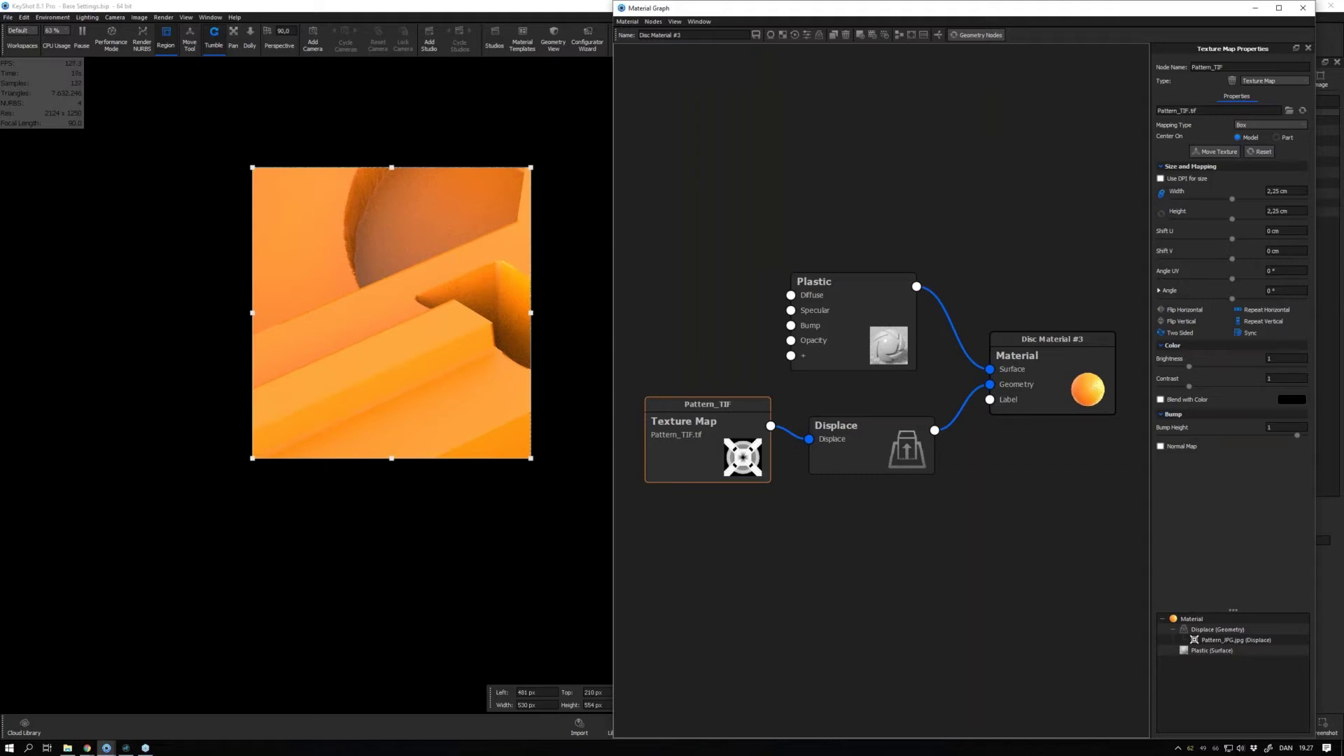
key(super+e)
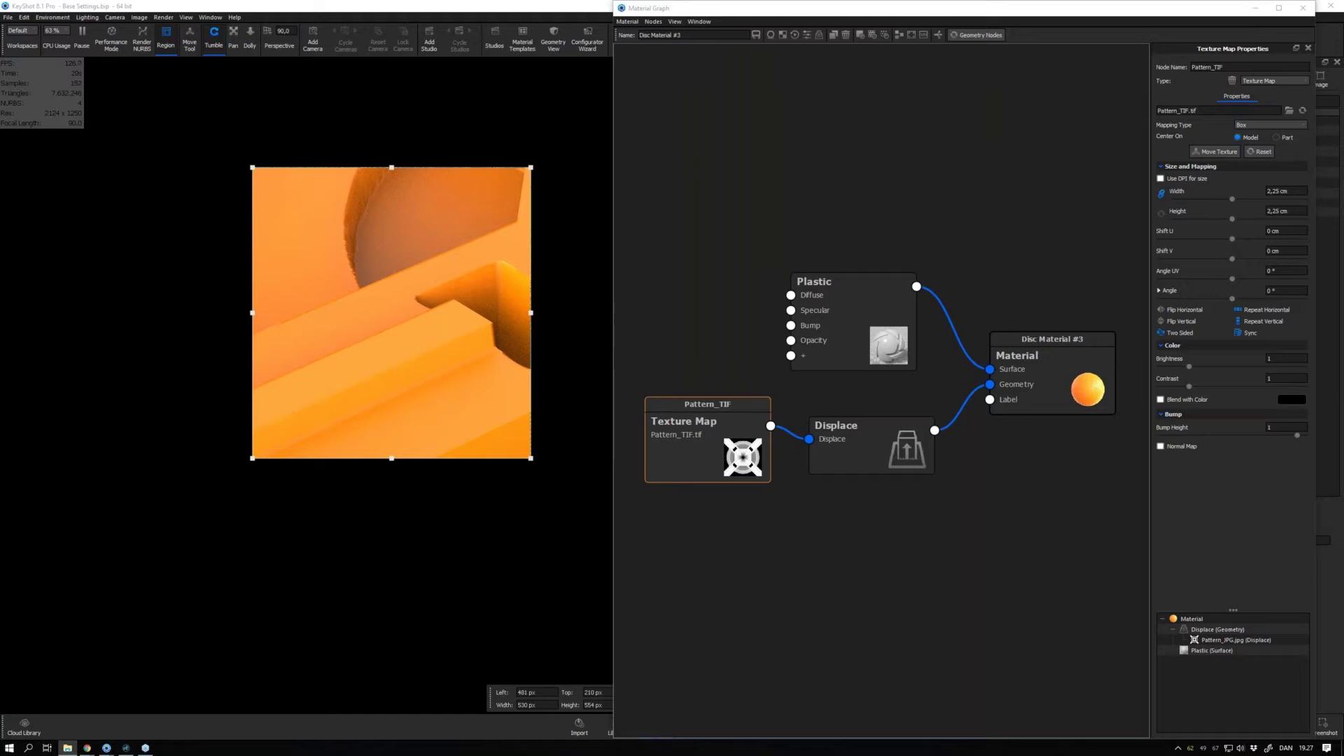
key(space)
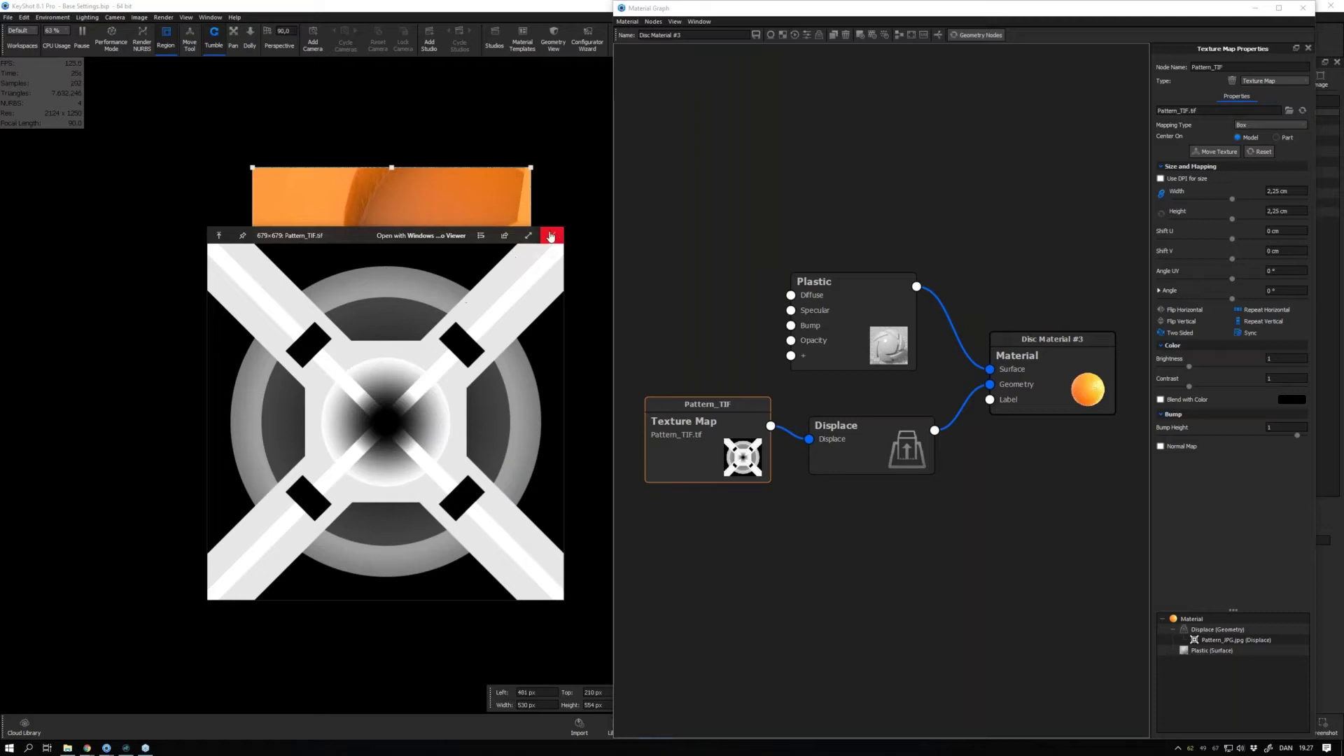
click(551, 237)
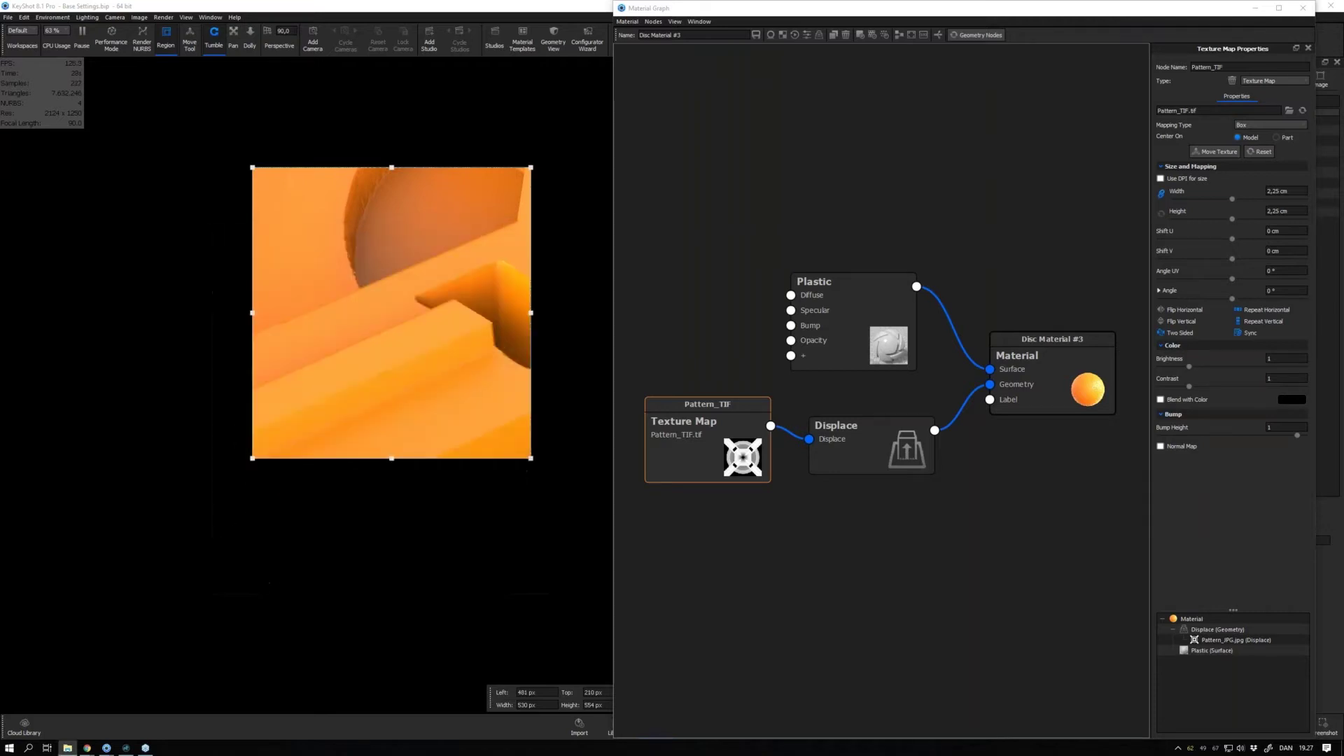
key(space)
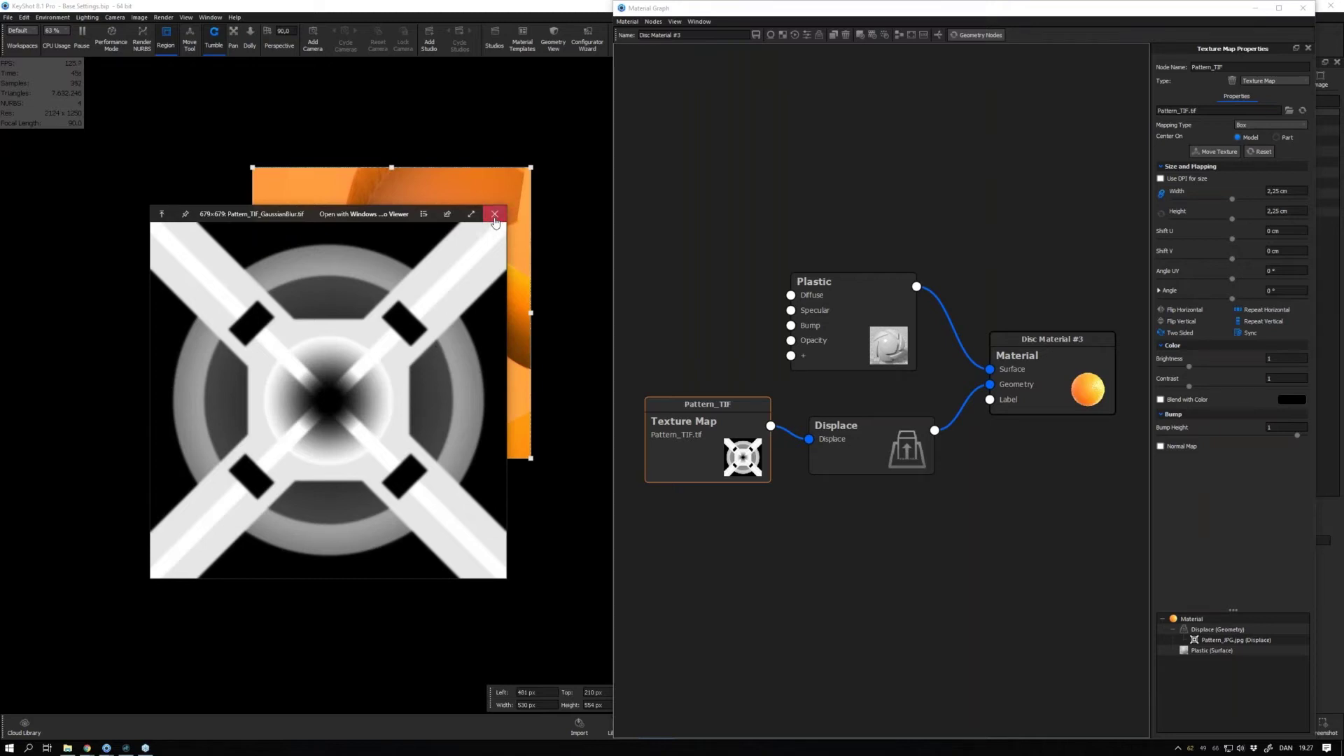
click(495, 214)
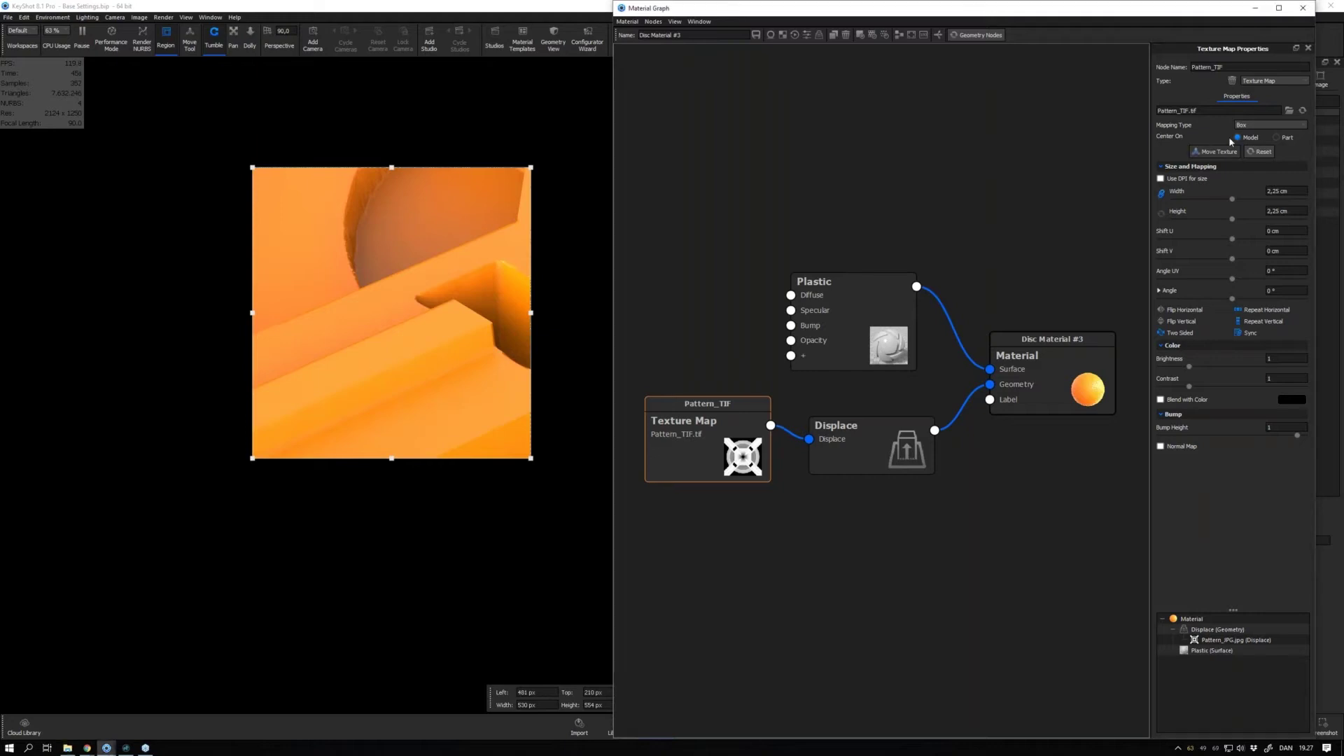
Load Pattern_TIF_GaussianBlur.tif as the displacement map and orbit over the softened surface.
click(1288, 110)
click(866, 115)
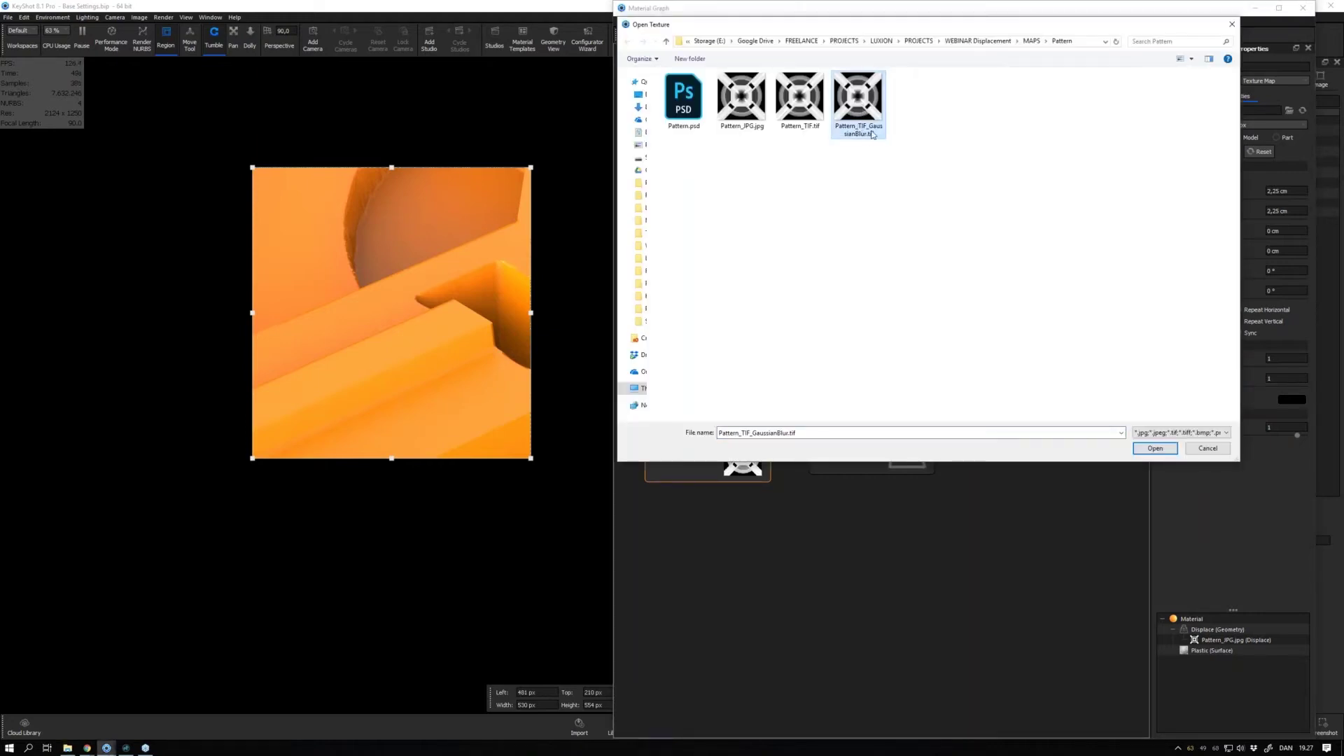
click(1151, 451)
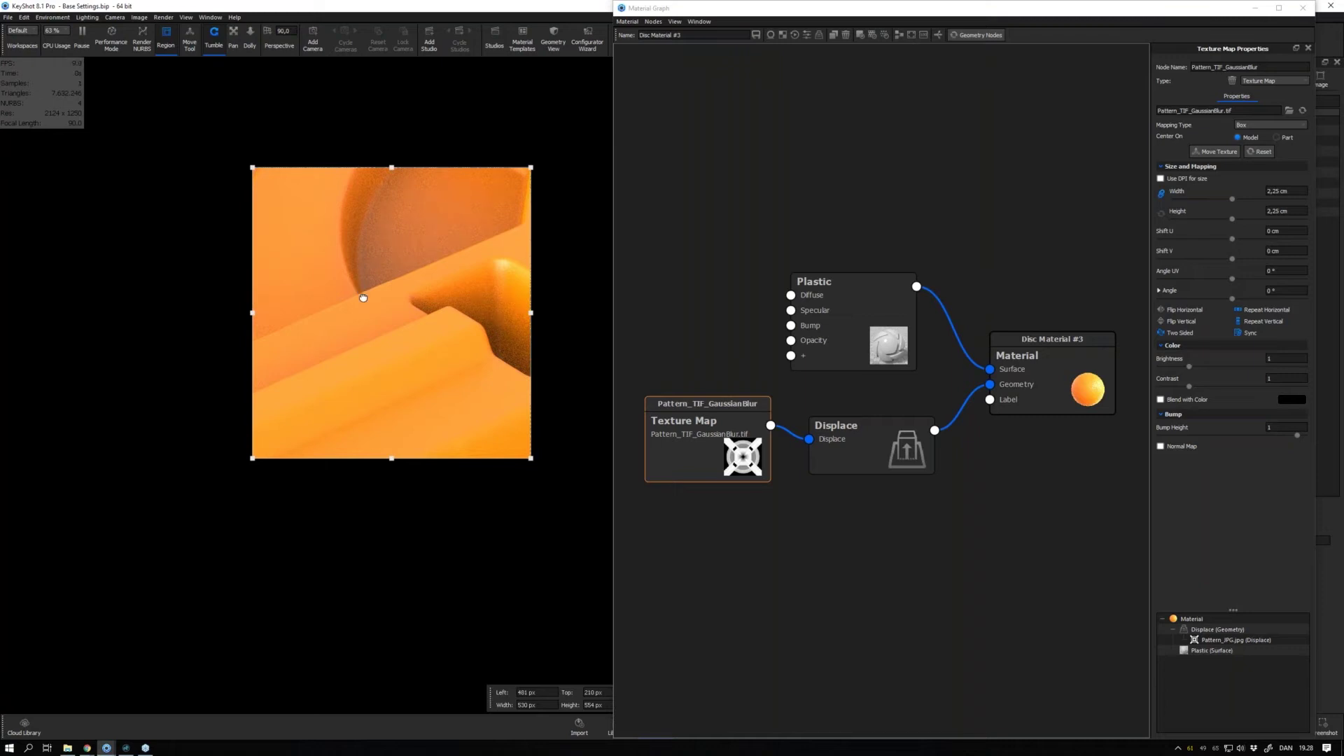
drag(362, 298, 388, 296)
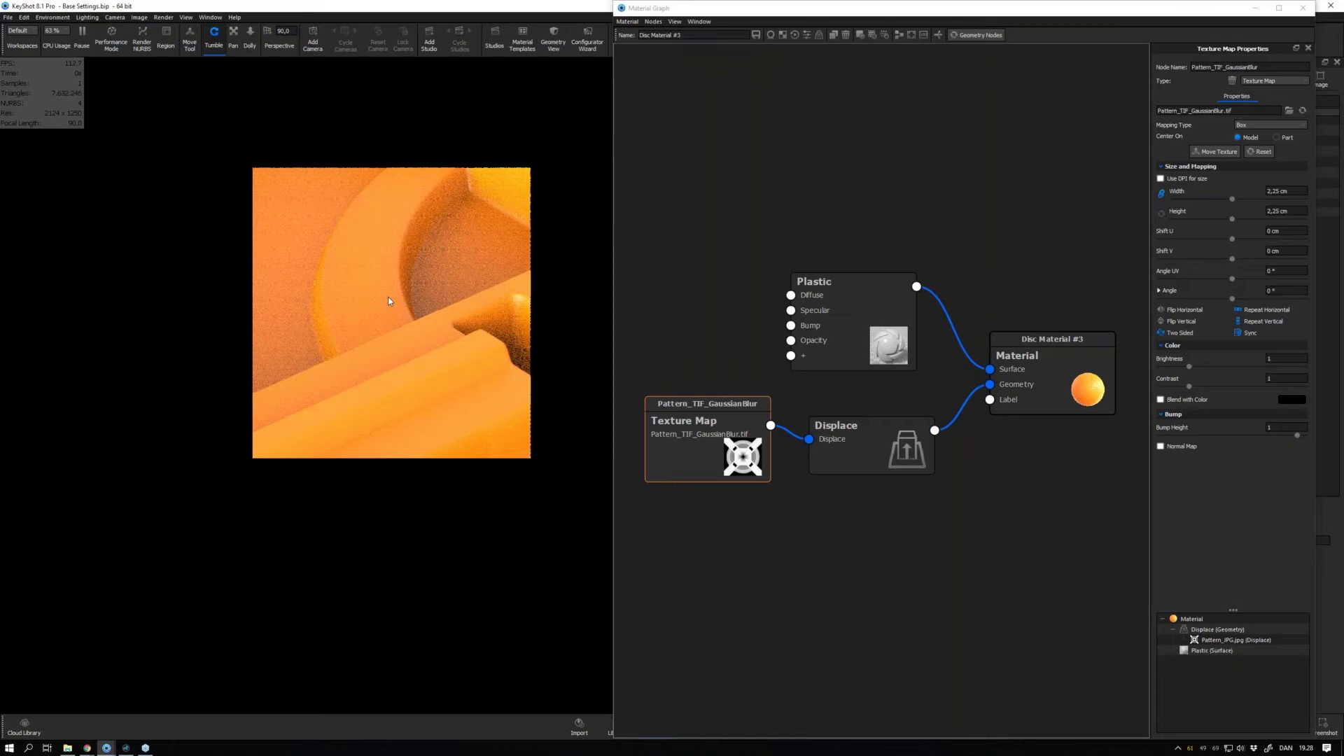
Pull back over the blurred pattern, then hide the Edges model and show the Disc model.
drag(388, 301, 375, 301)
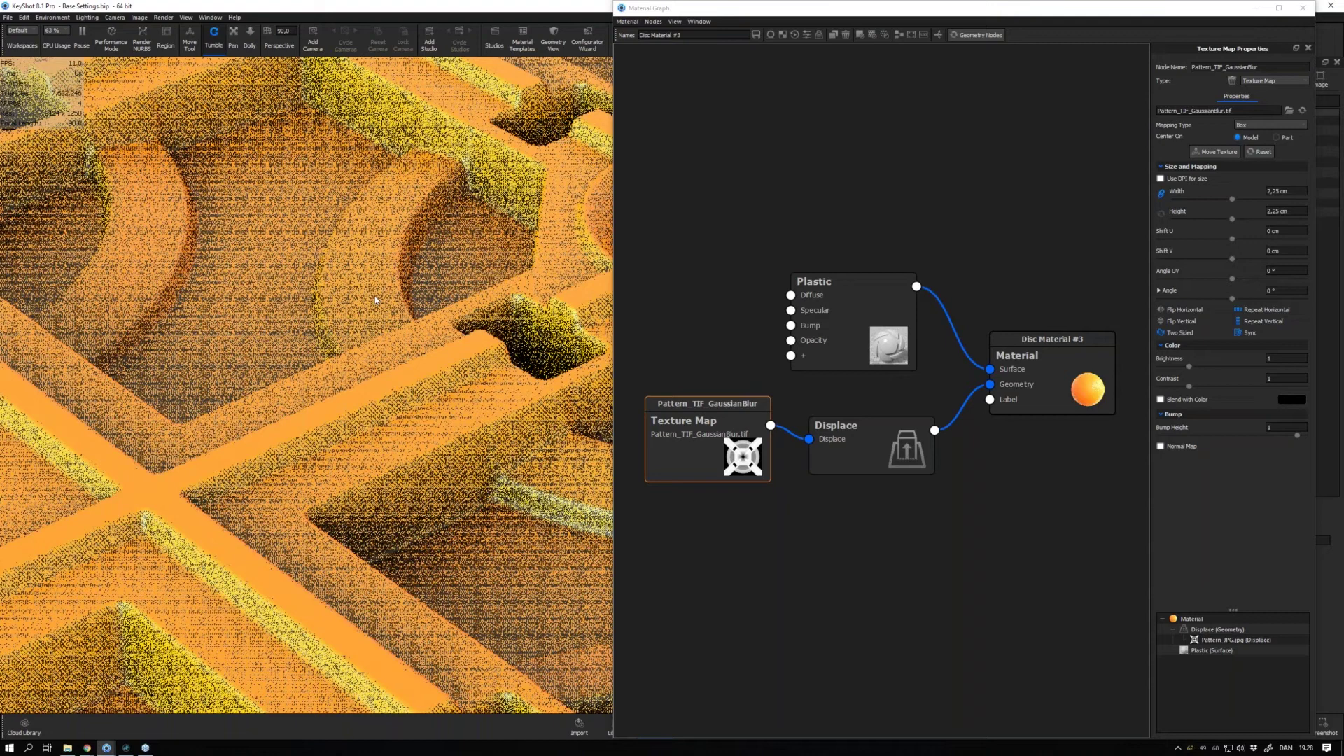
scroll(372, 274, down, 5)
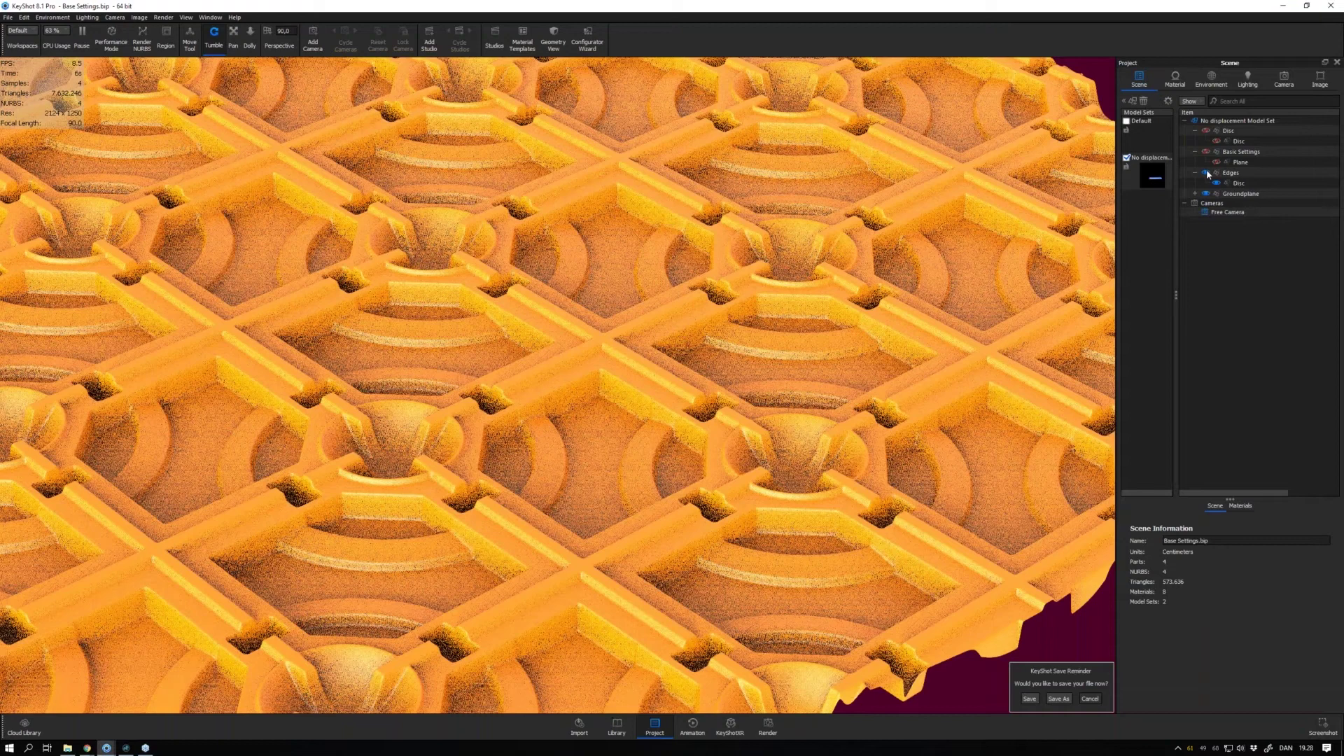
click(1205, 172)
click(1205, 130)
right_click(731, 264)
Open the Disc's material graph, orbit and zoom onto its cylinder field, and move the Mesh node.
click(731, 265)
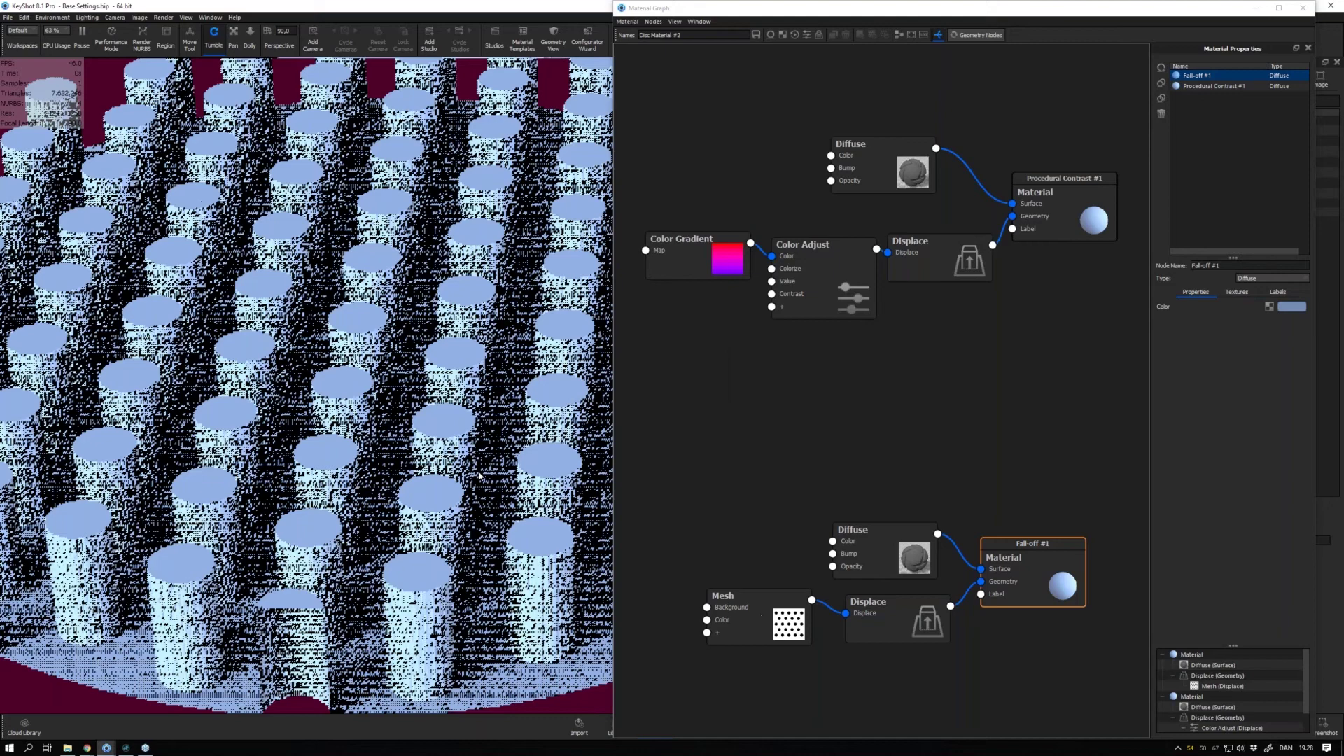
drag(479, 476, 383, 455)
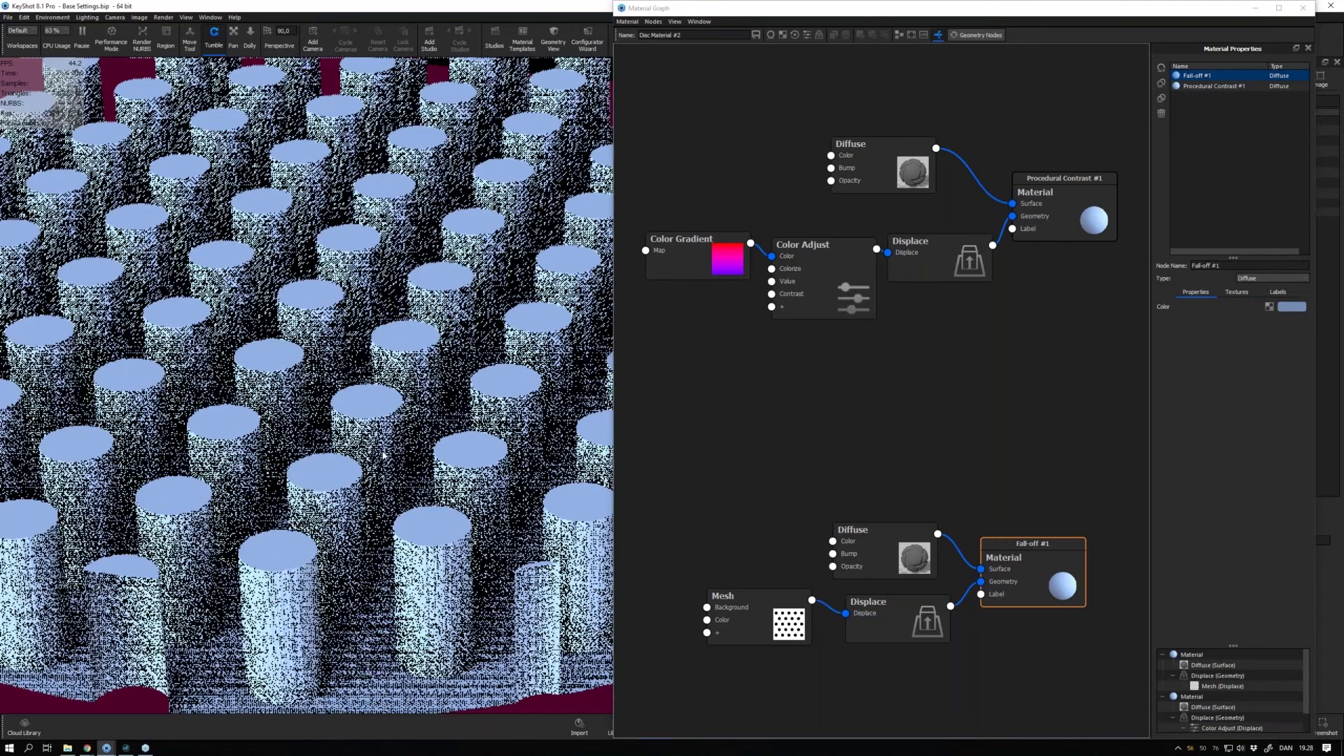
scroll(466, 429, up, 3)
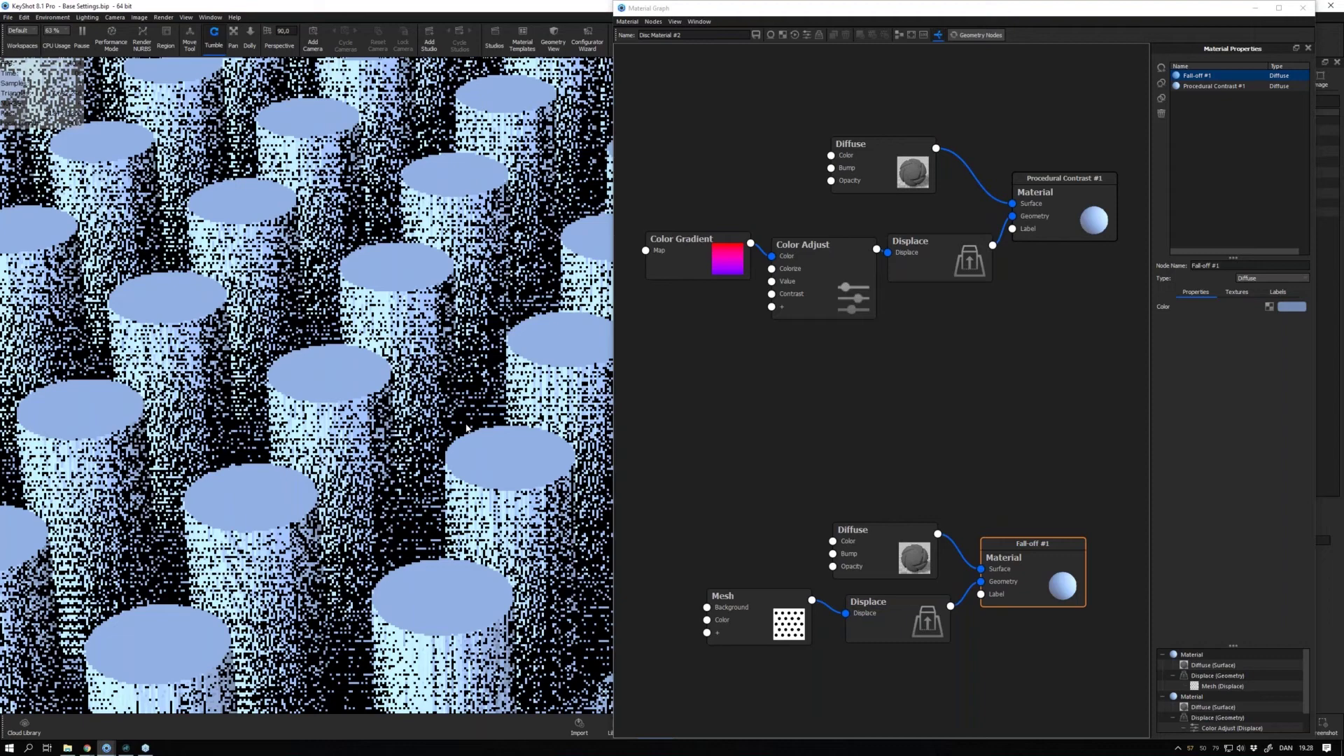
drag(804, 615, 746, 596)
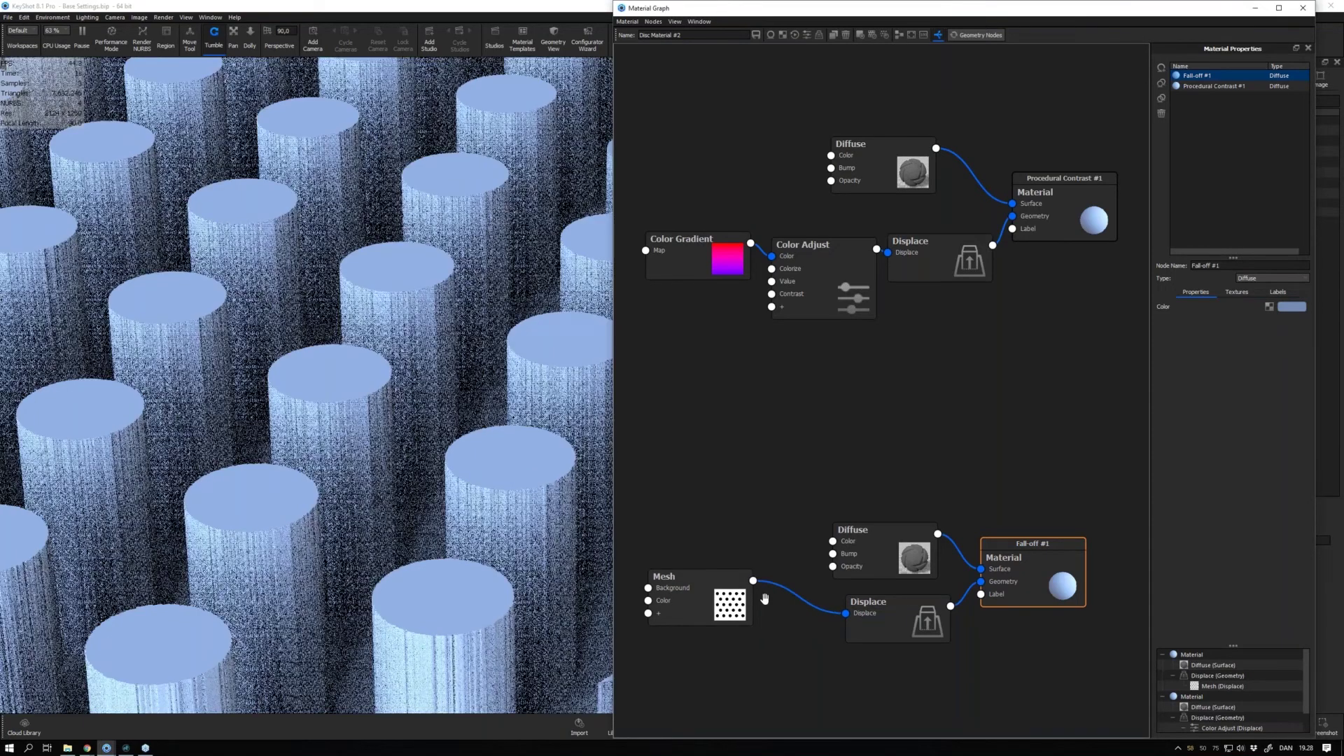
Inspect the Mesh node's 0,5 cm circles in a hexagonal 1 cm pattern and reach its Falloff field.
click(711, 577)
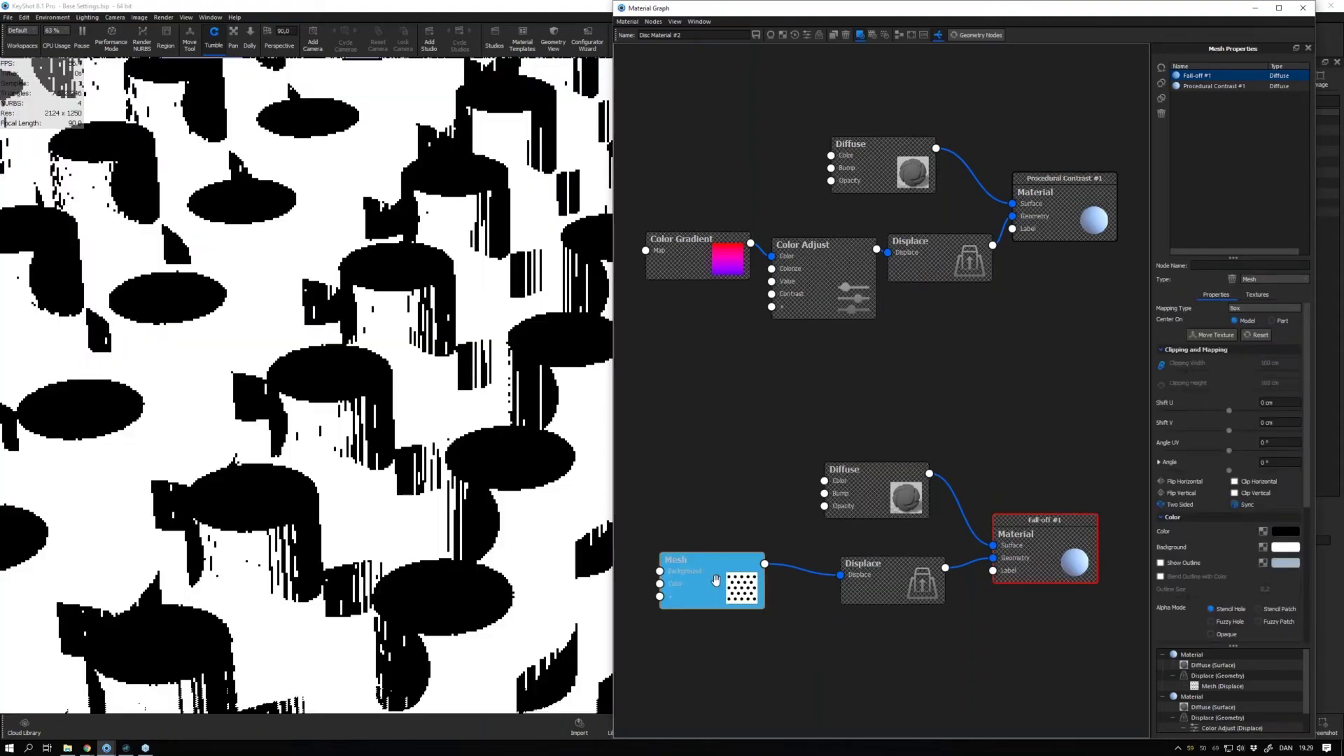
scroll(553, 528, down, 3)
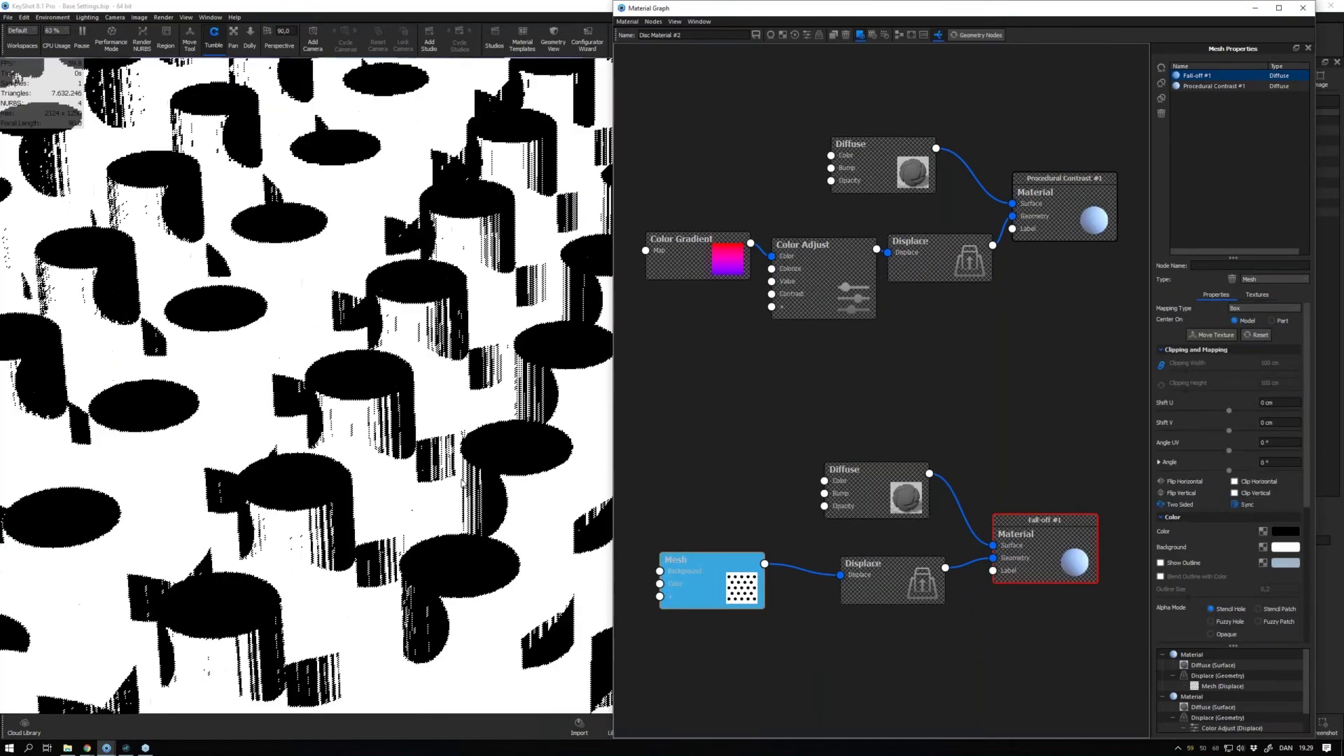
click(684, 567)
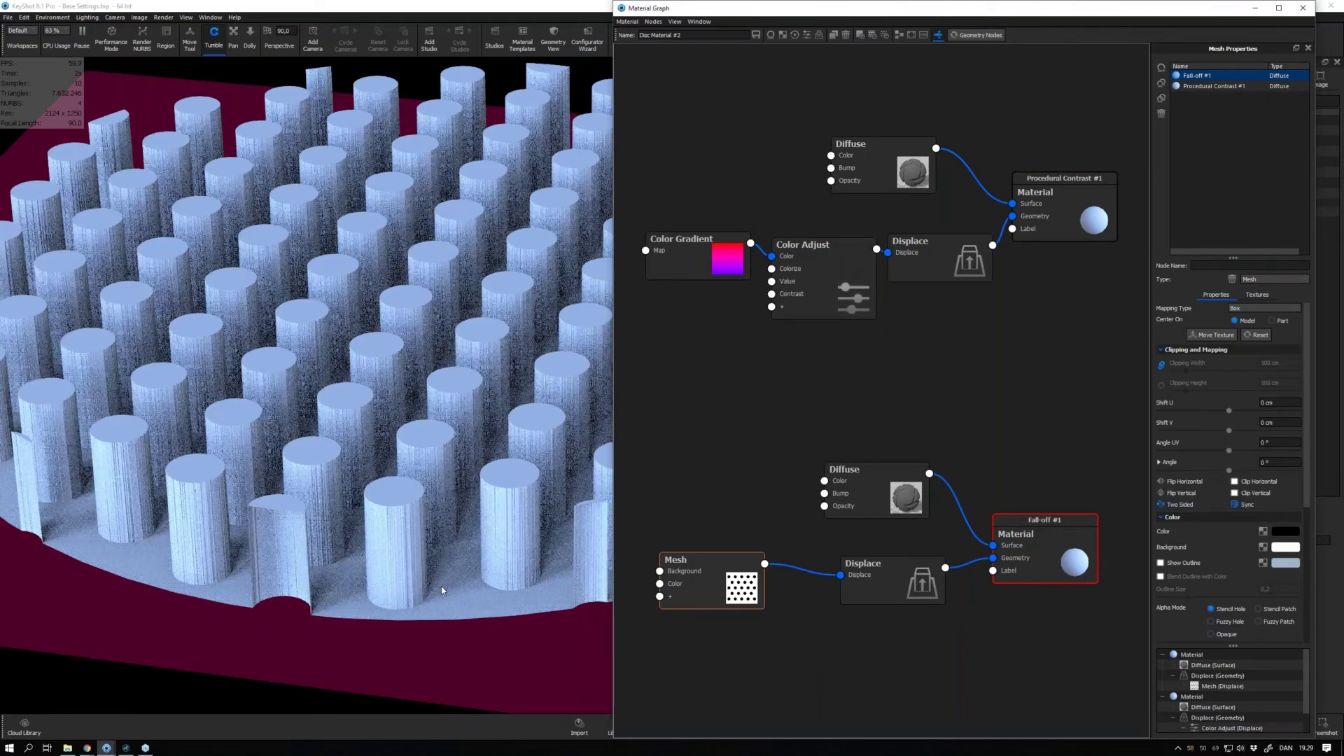
click(440, 585)
scroll(427, 535, up, 5)
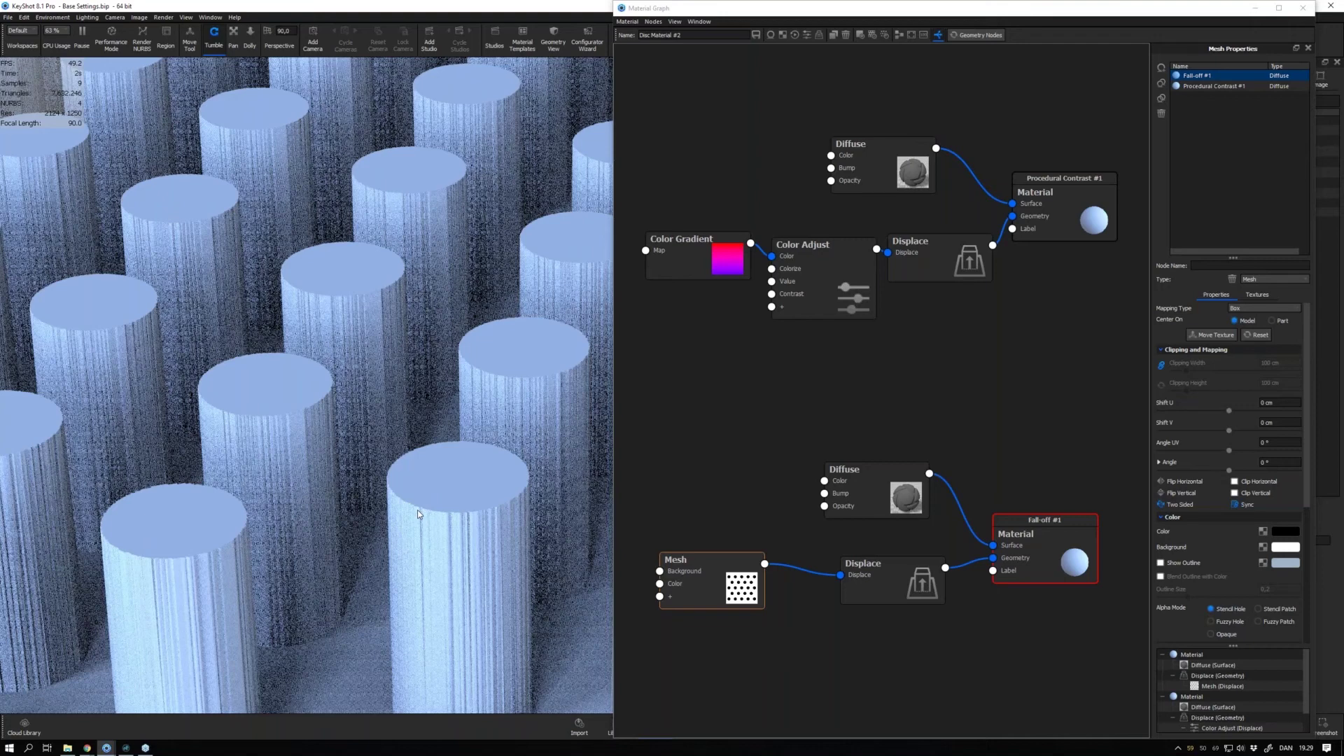
scroll(1310, 546, down, 3)
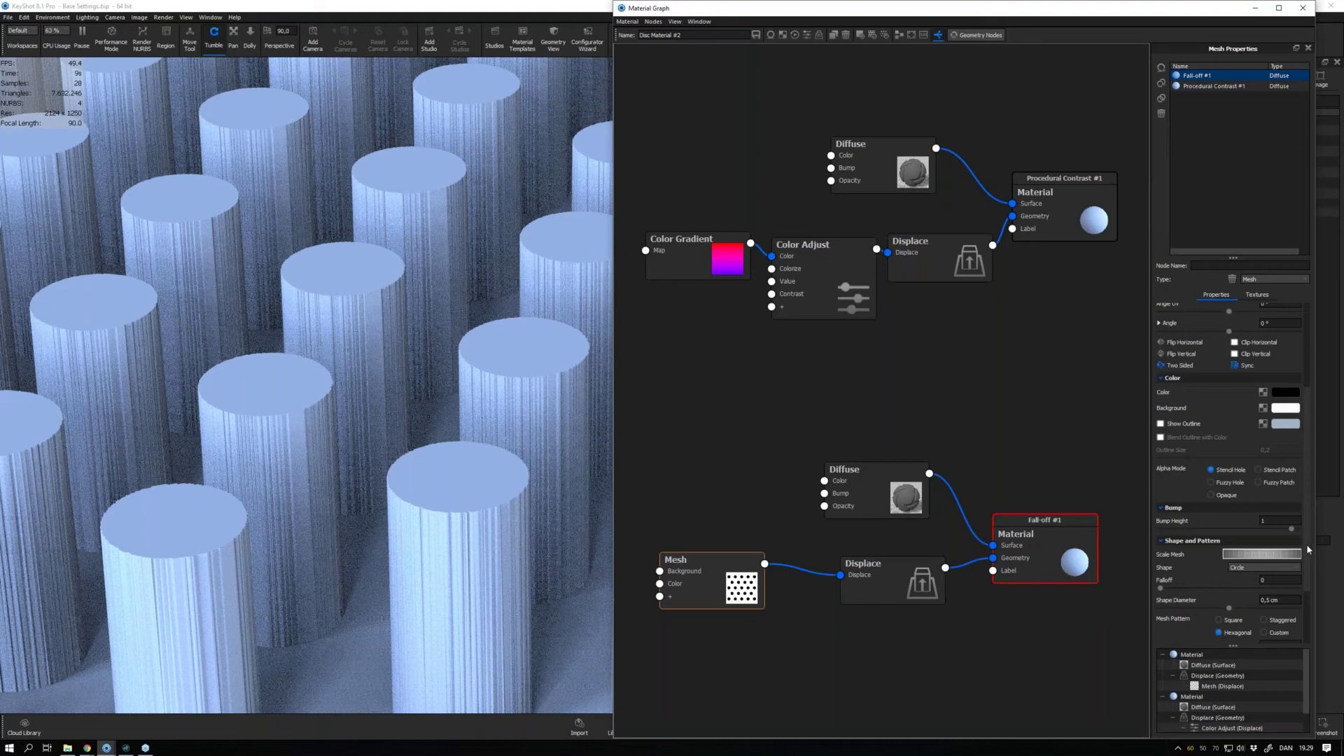
scroll(1306, 543, down, 1)
click(1267, 532)
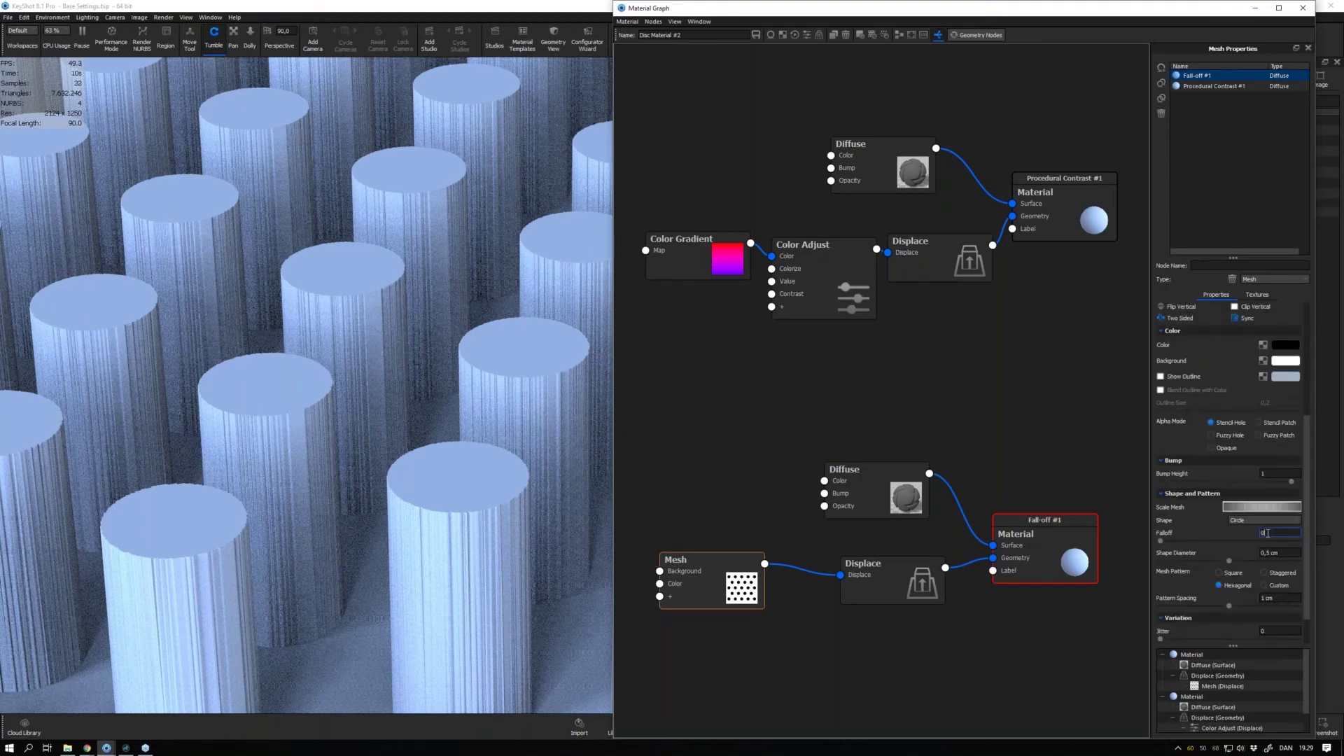
Set the Mesh Falloff to 0,2, reposition the Material Graph window, and select the Displace node.
text(,2)
key(Return)
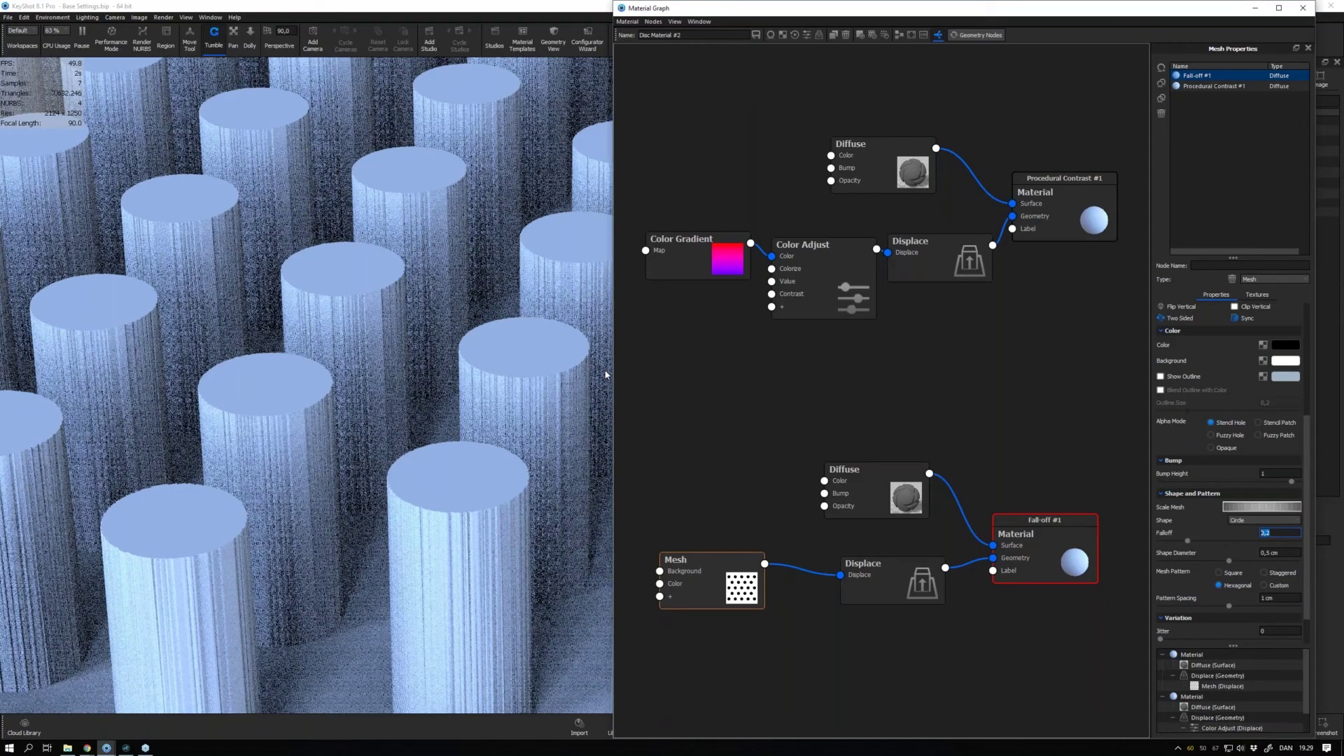
drag(605, 375, 615, 374)
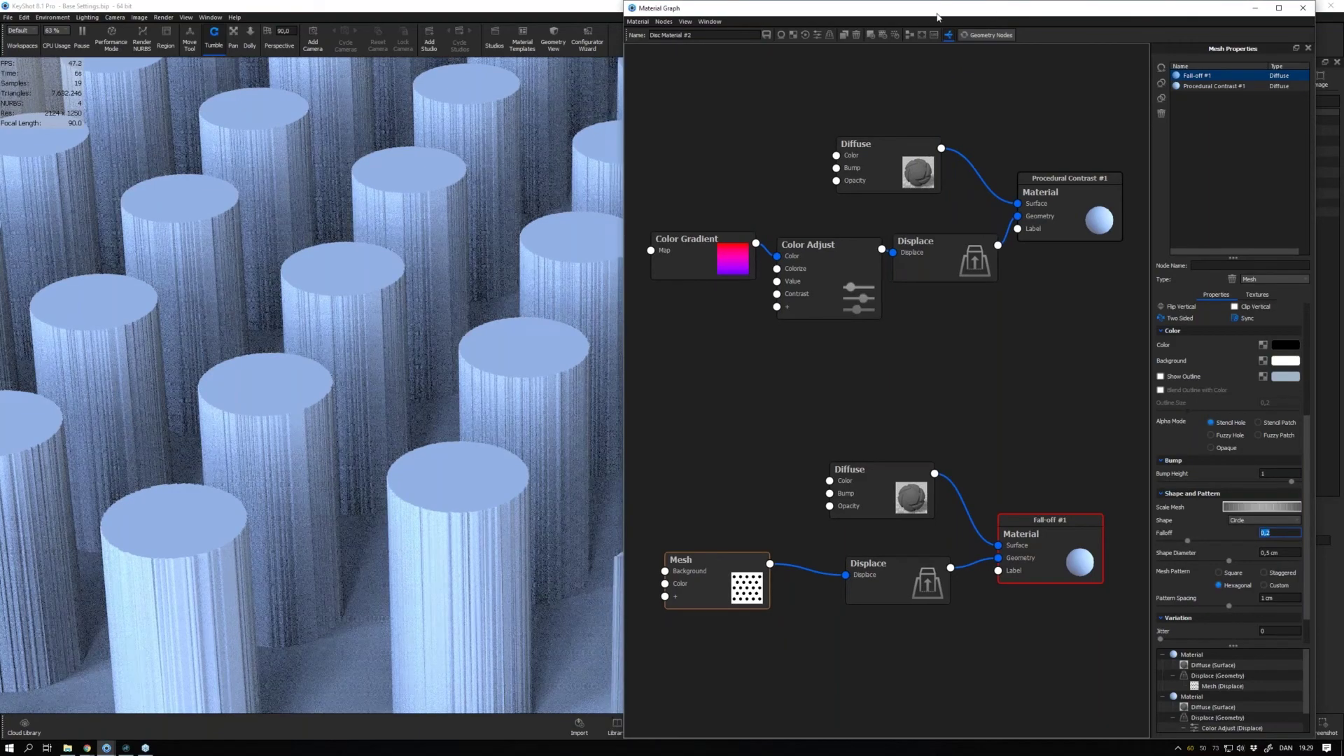
drag(938, 17, 974, 111)
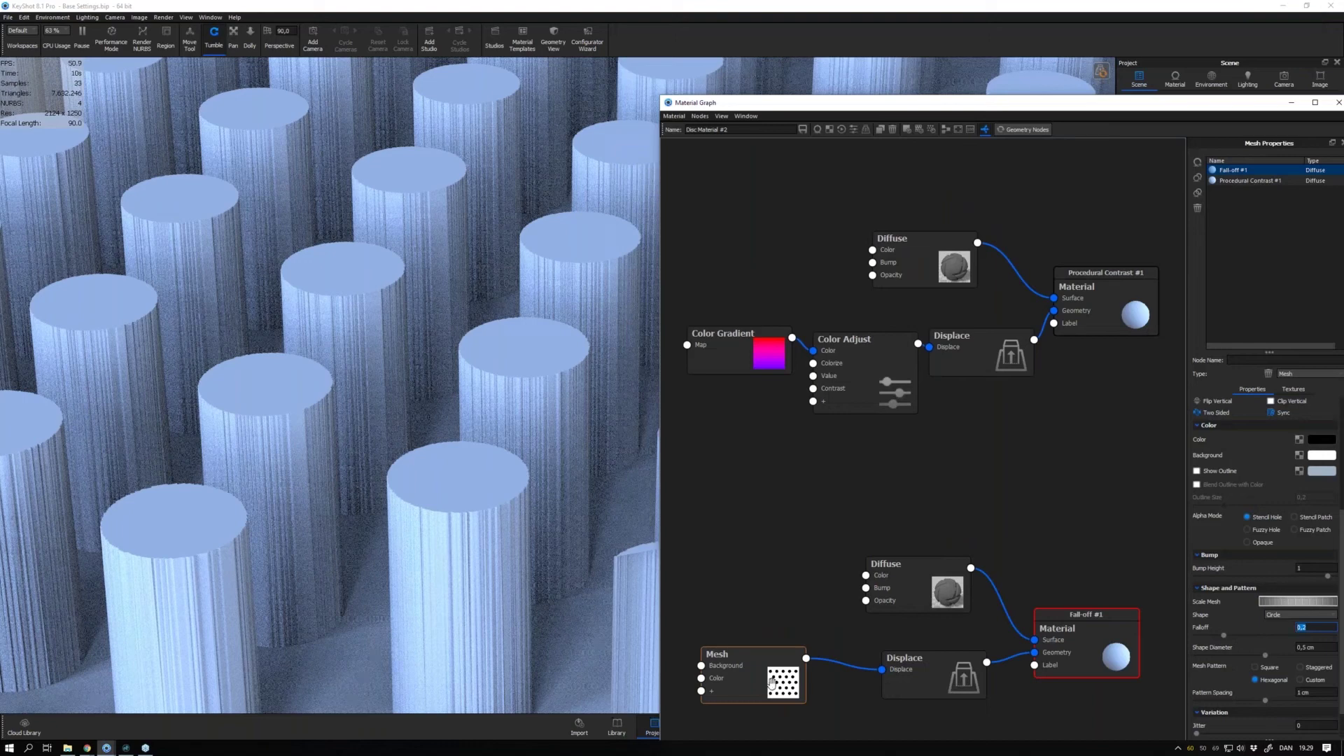
drag(916, 683, 913, 681)
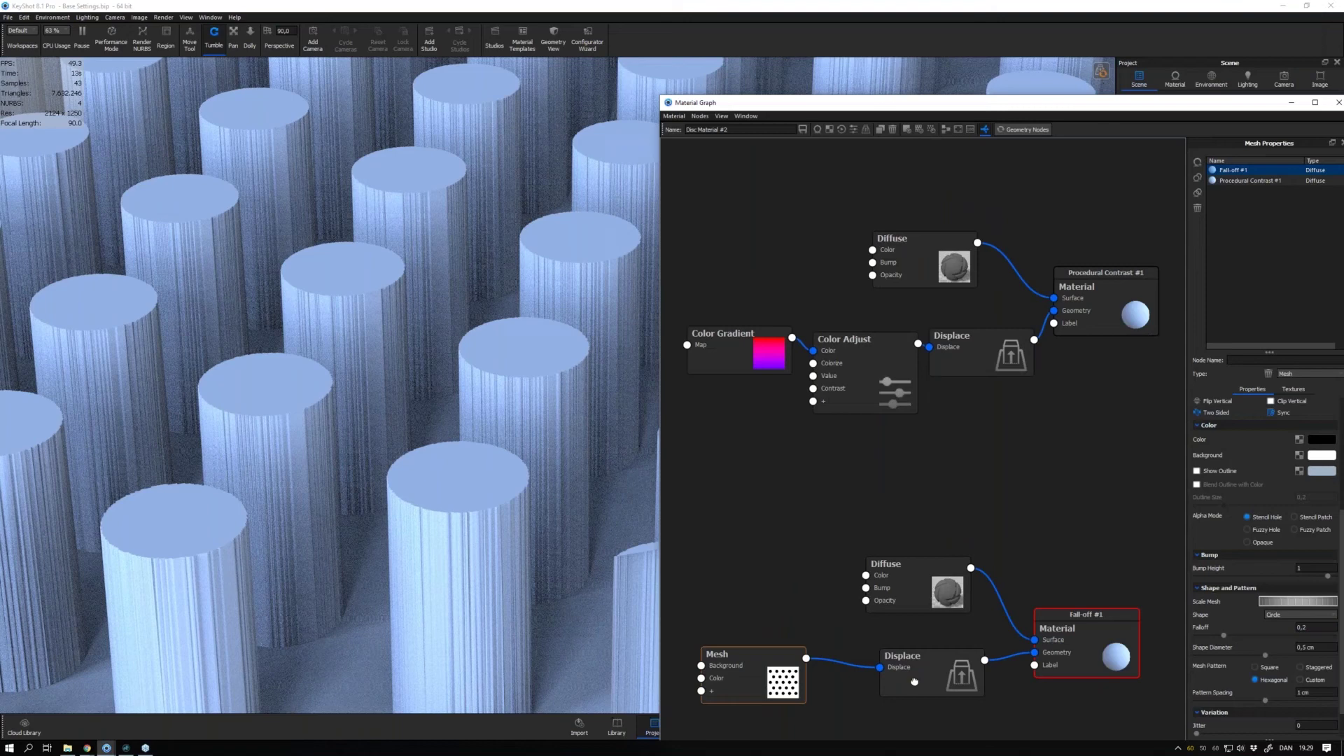
click(914, 682)
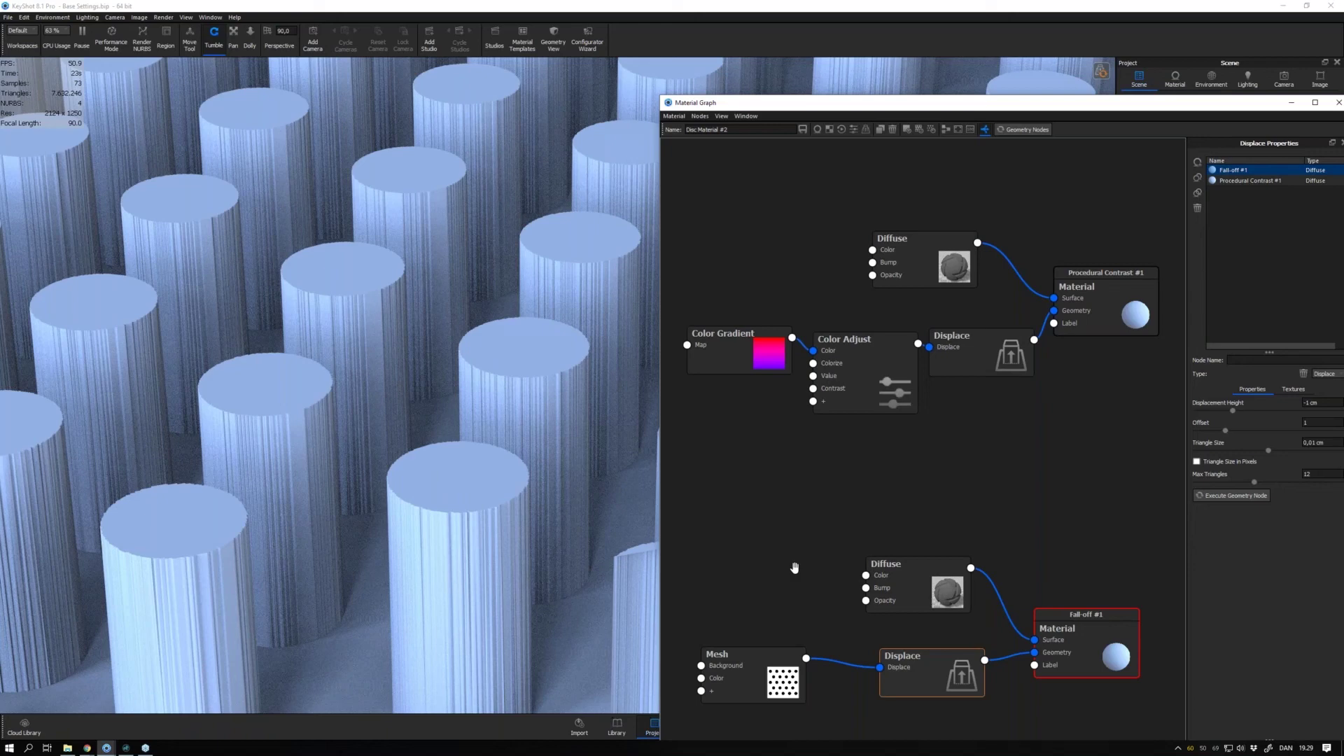
Refresh the viewport render of Disc Material #2 to show the displaced cylinder pillars with softened tops.
click(1102, 76)
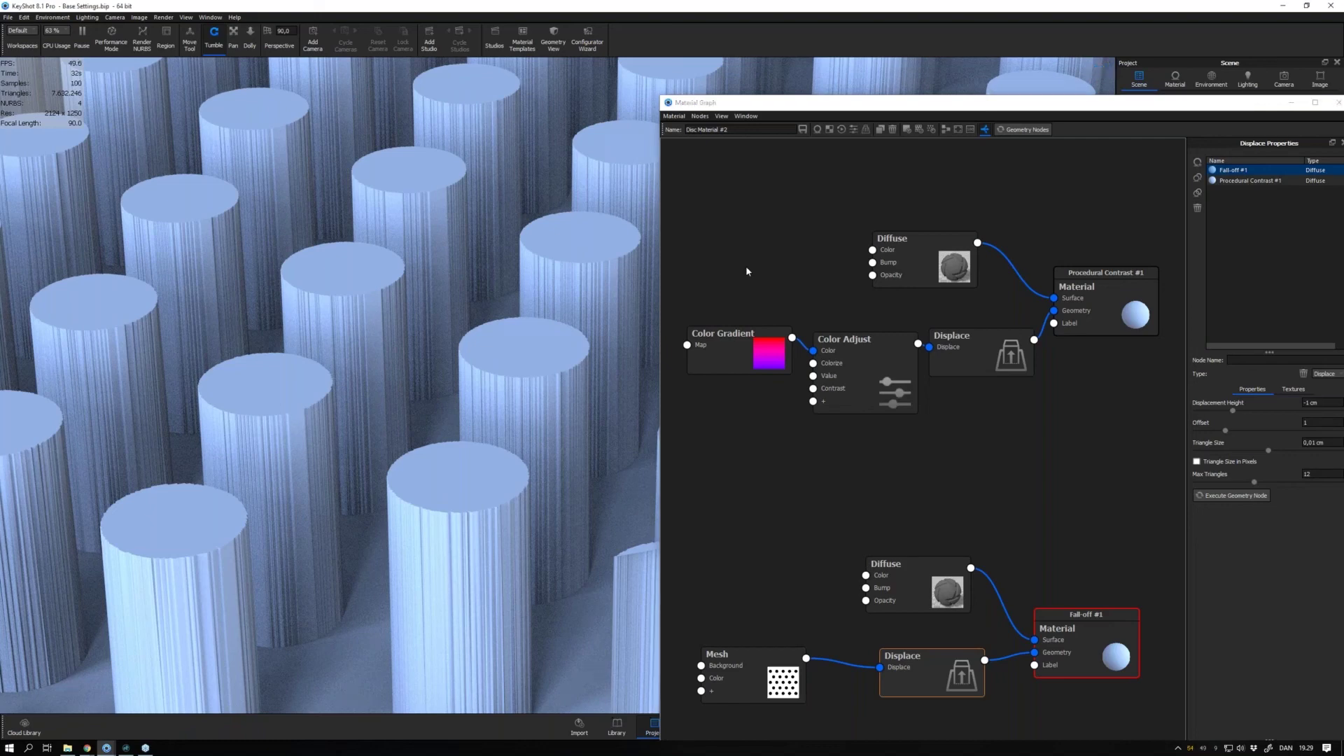